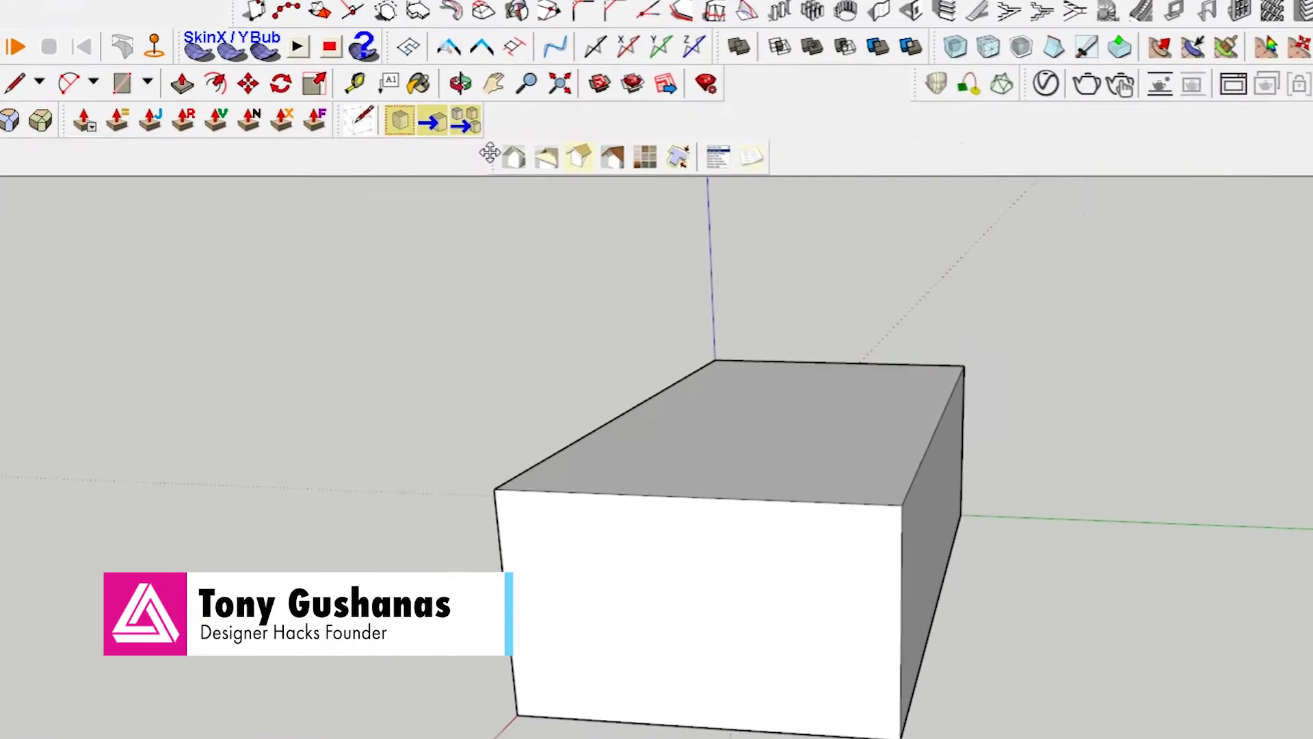
# Float and re-dock the Instant Roof Nui toolbar, then orbit to a front view of the box.
pyautogui.moveTo(490, 154); pyautogui.dragTo(533, 210)
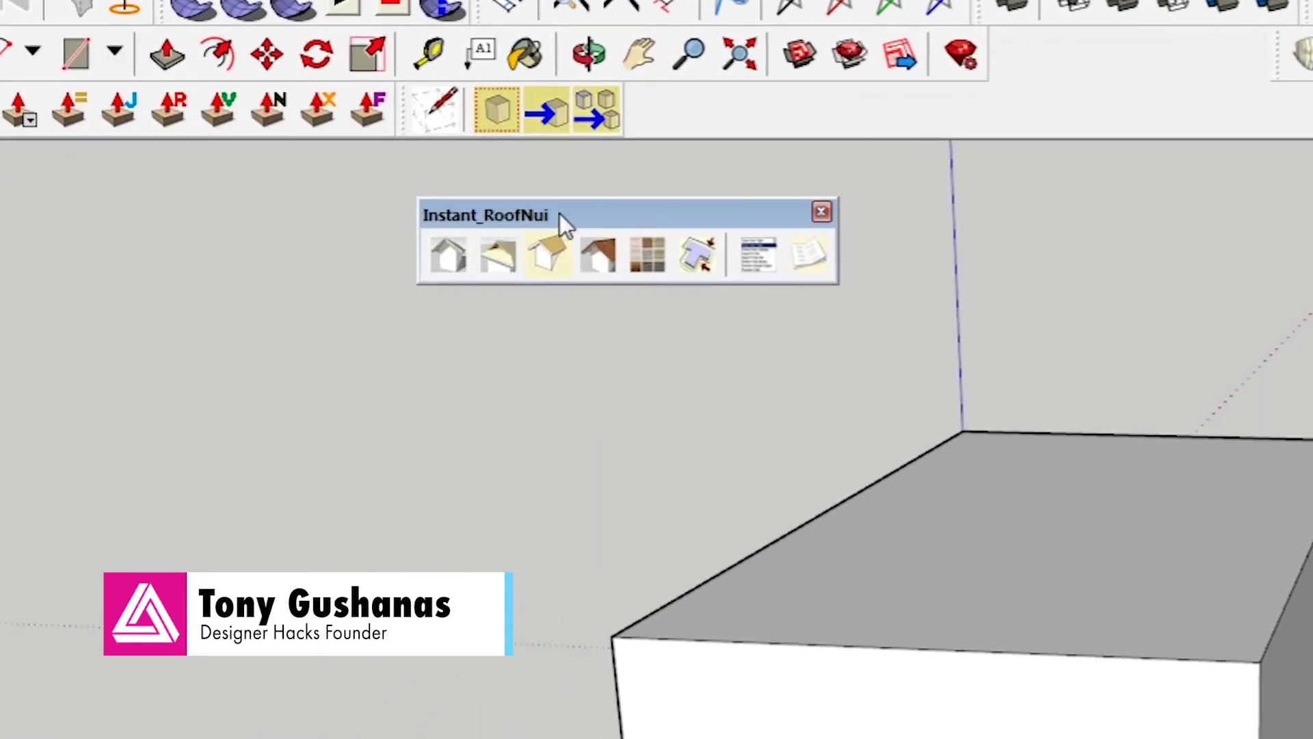
pyautogui.moveTo(619, 211); pyautogui.dragTo(677, 111)
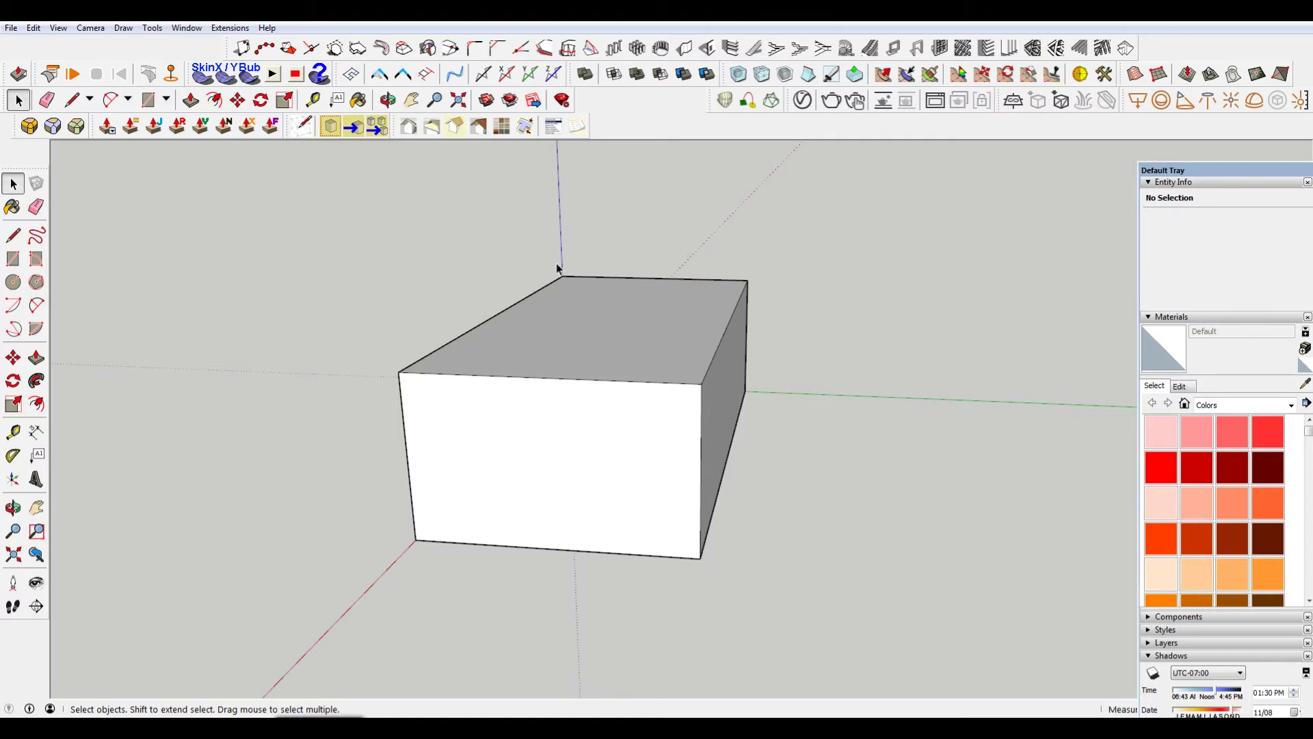
pyautogui.moveTo(484, 284); pyautogui.dragTo(539, 301, button='middle')
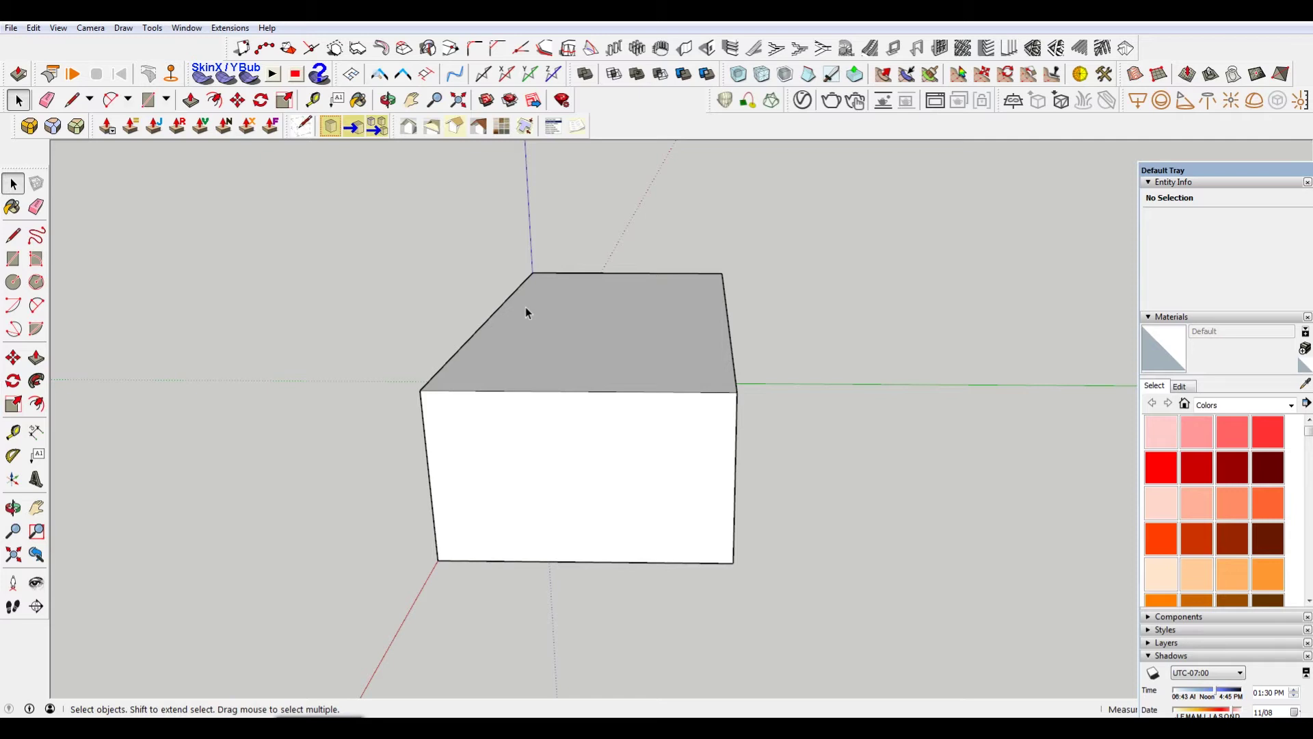
# Select the box's top face and two top edges, and open the Instant Roof Nui settings.
pyautogui.click(681, 325)
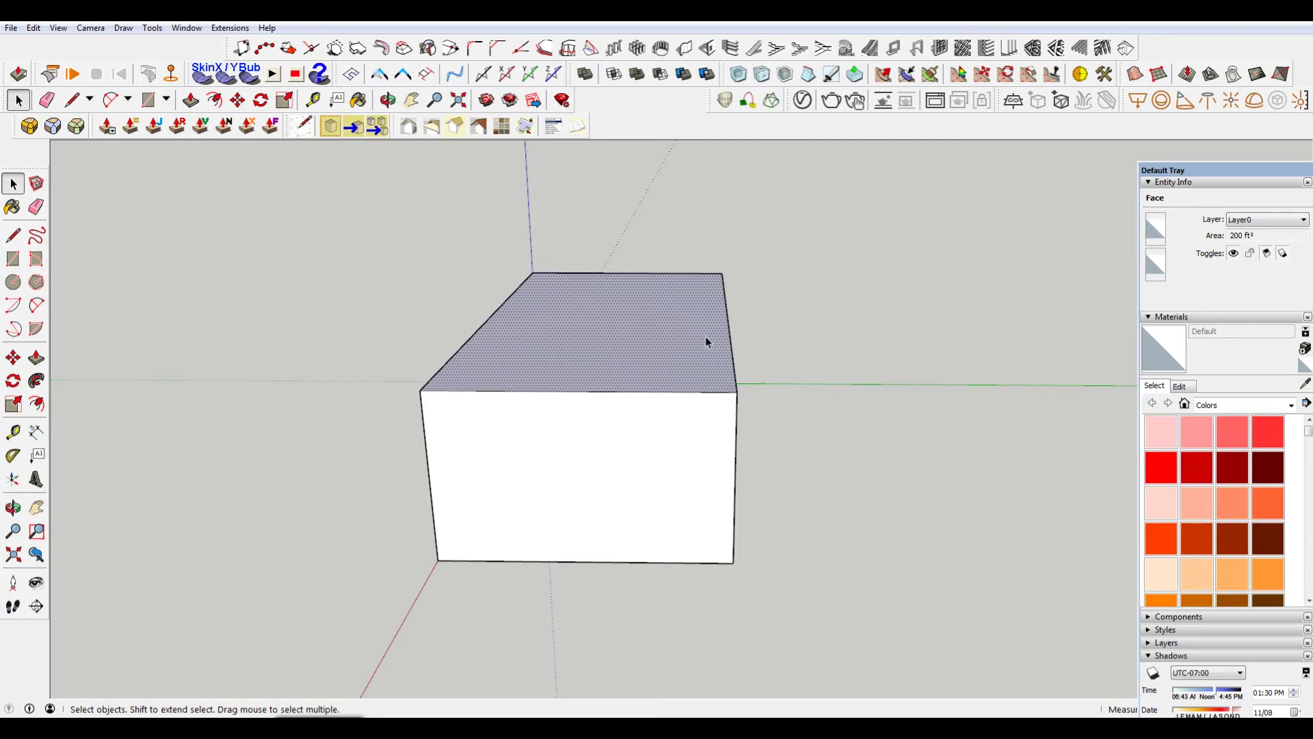
pyautogui.keyDown('shift'); pyautogui.click(674, 394); pyautogui.keyUp('shift')
pyautogui.keyDown('shift'); pyautogui.click(721, 285); pyautogui.keyUp('shift')
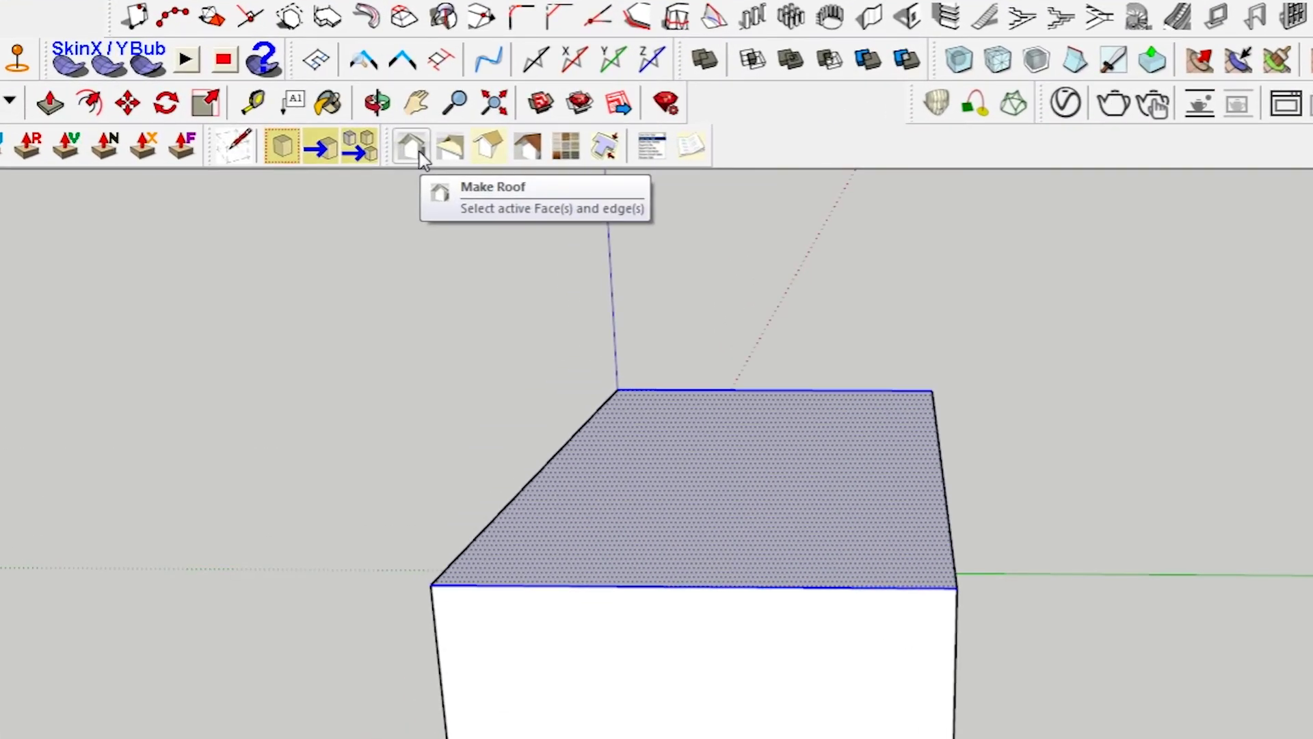
pyautogui.click(413, 147)
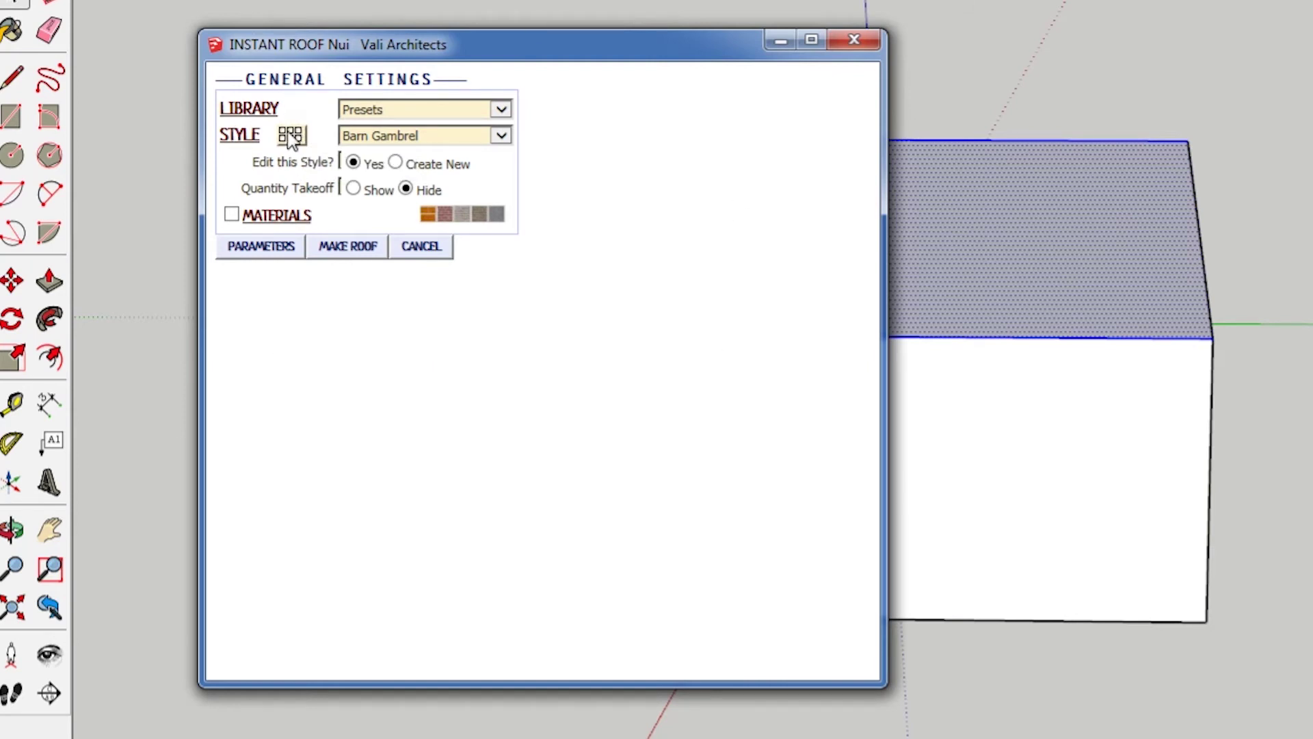
# Browse the style list and preset gallery, trying Queen Return Full before returning to Barn Gambrel.
pyautogui.click(447, 136)
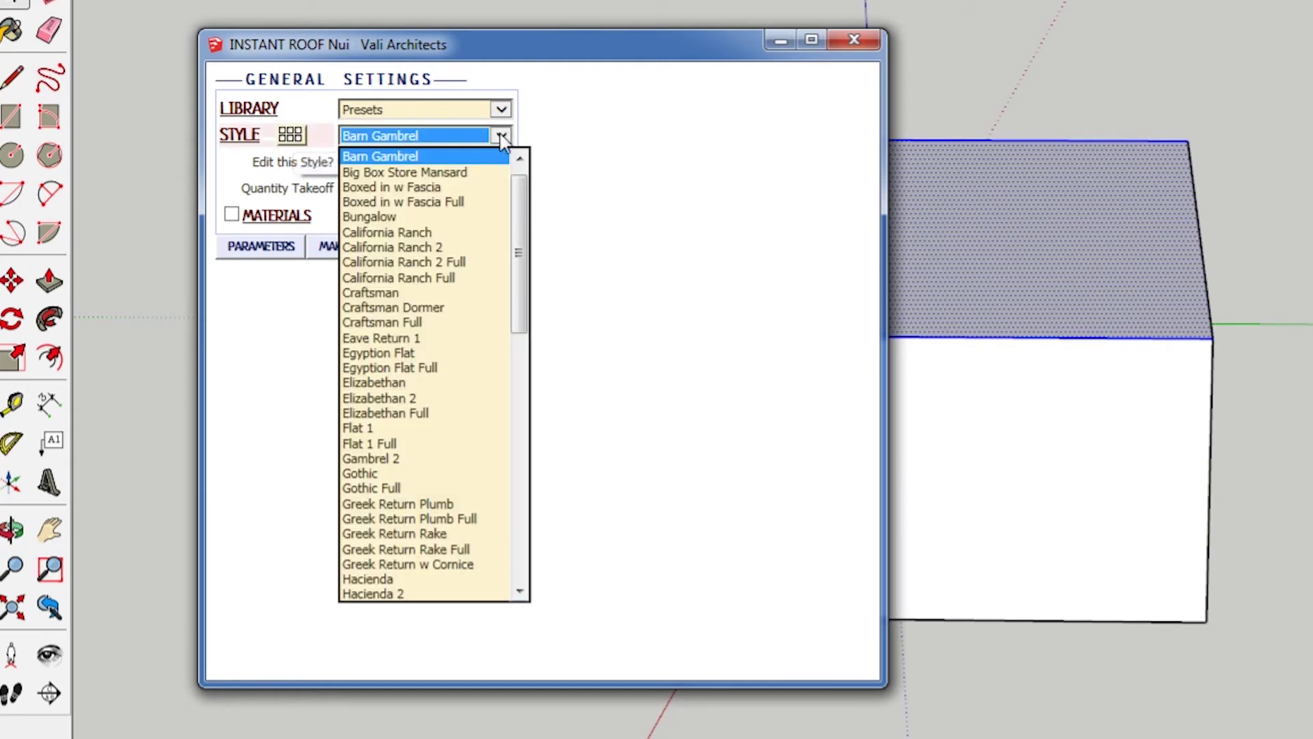
pyautogui.click(426, 135)
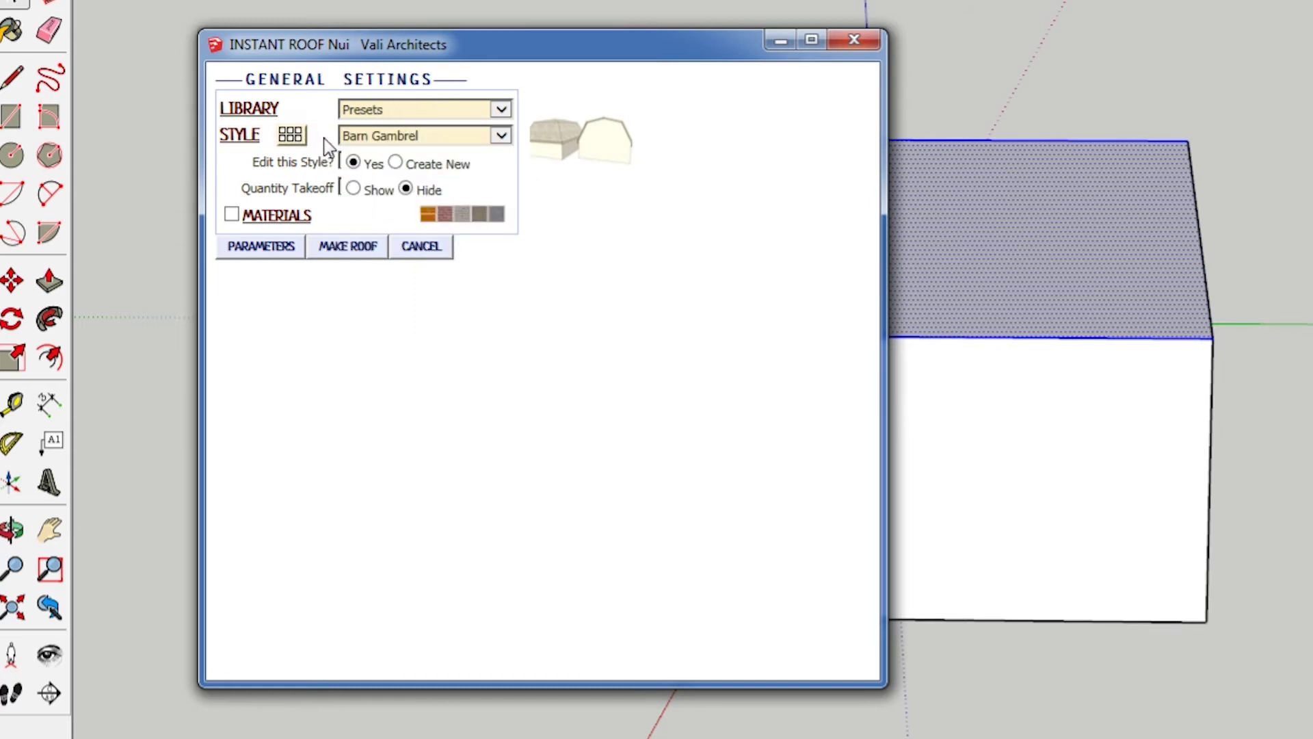
pyautogui.click(290, 134)
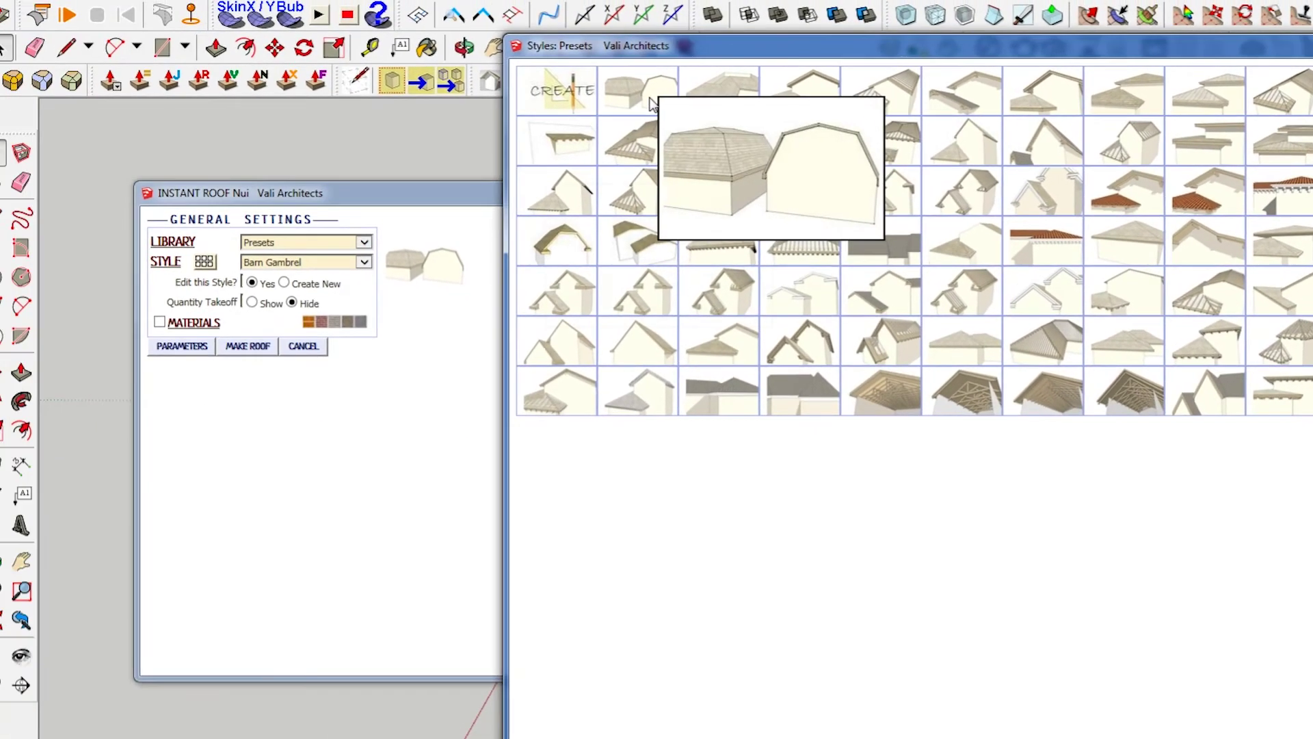
pyautogui.click(924, 320)
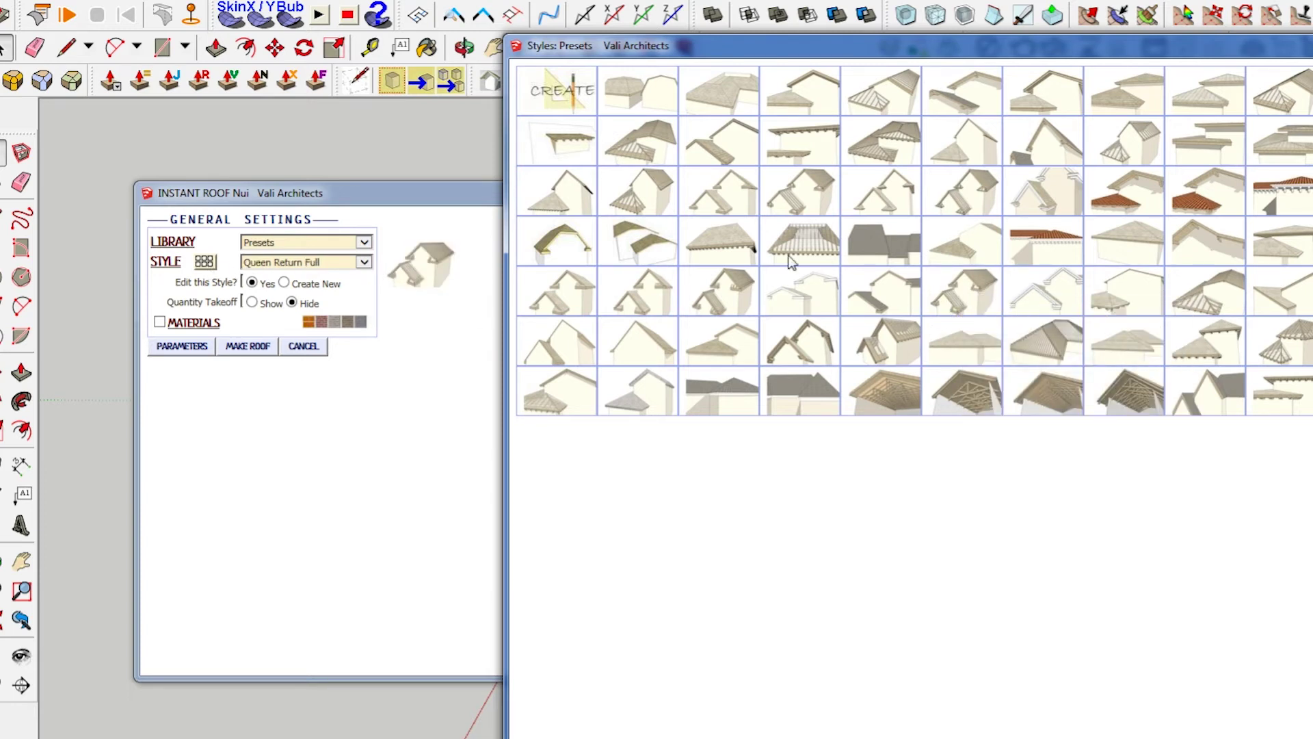
pyautogui.click(639, 93)
pyautogui.click(381, 448)
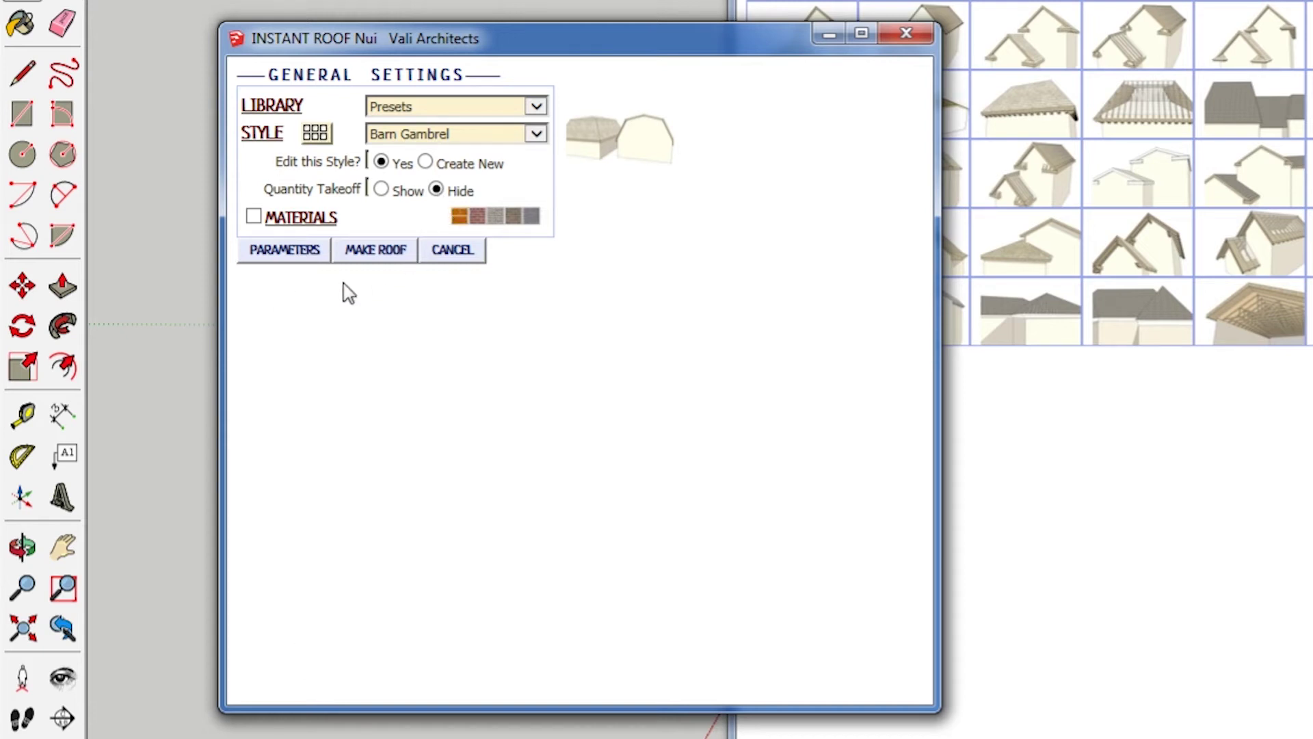
# Show the Barn Gambrel style parameters and highlight the upper slope setting.
pyautogui.click(286, 250)
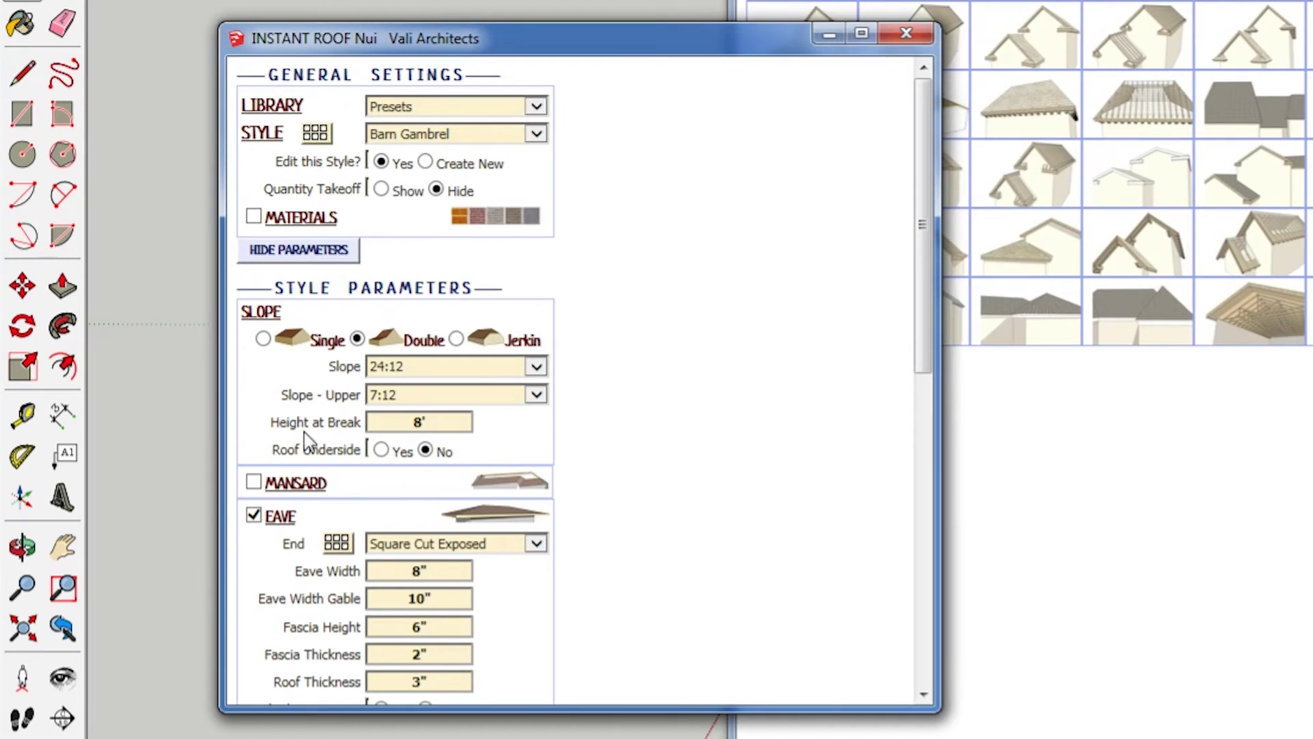
pyautogui.scroll(-3, 380, 385)
pyautogui.scroll(-5, 396, 453)
pyautogui.scroll(-2, 431, 533)
pyautogui.scroll(10, 616, 574)
pyautogui.moveTo(282, 396); pyautogui.dragTo(361, 395)
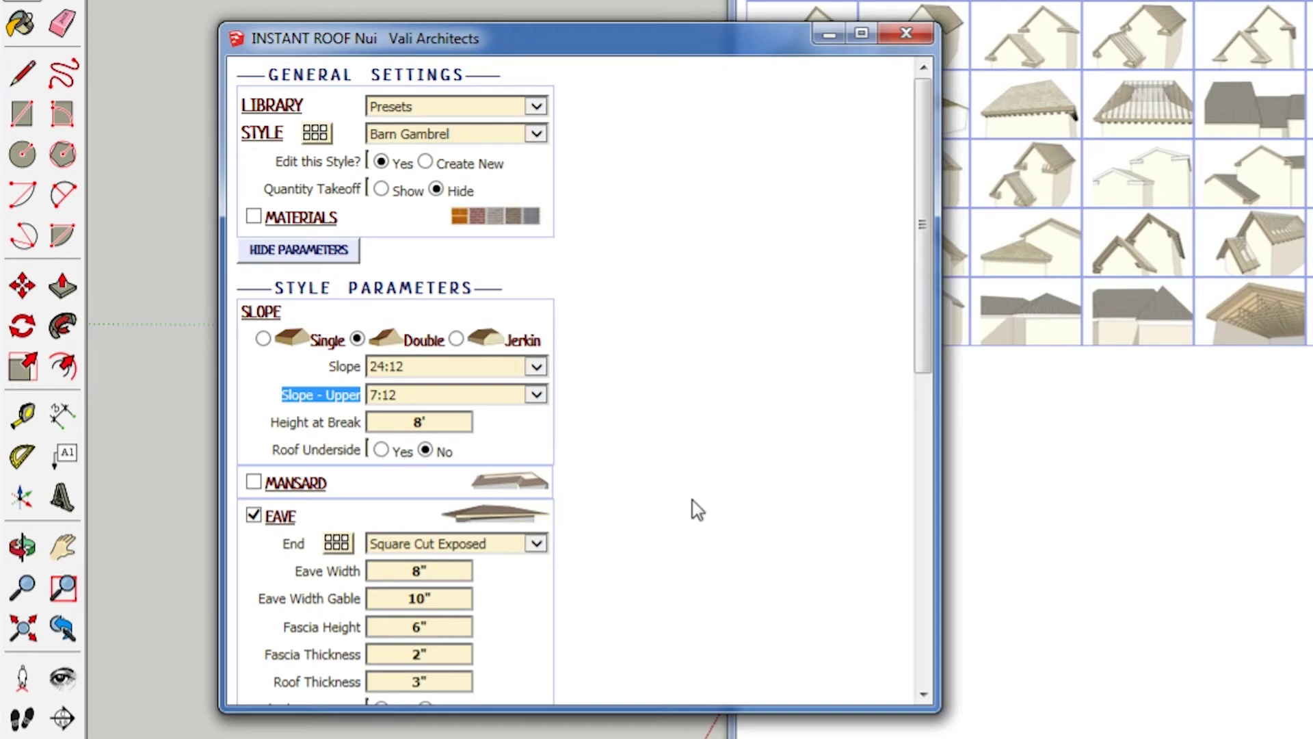
pyautogui.scroll(-2, 697, 510)
pyautogui.scroll(-2, 696, 510)
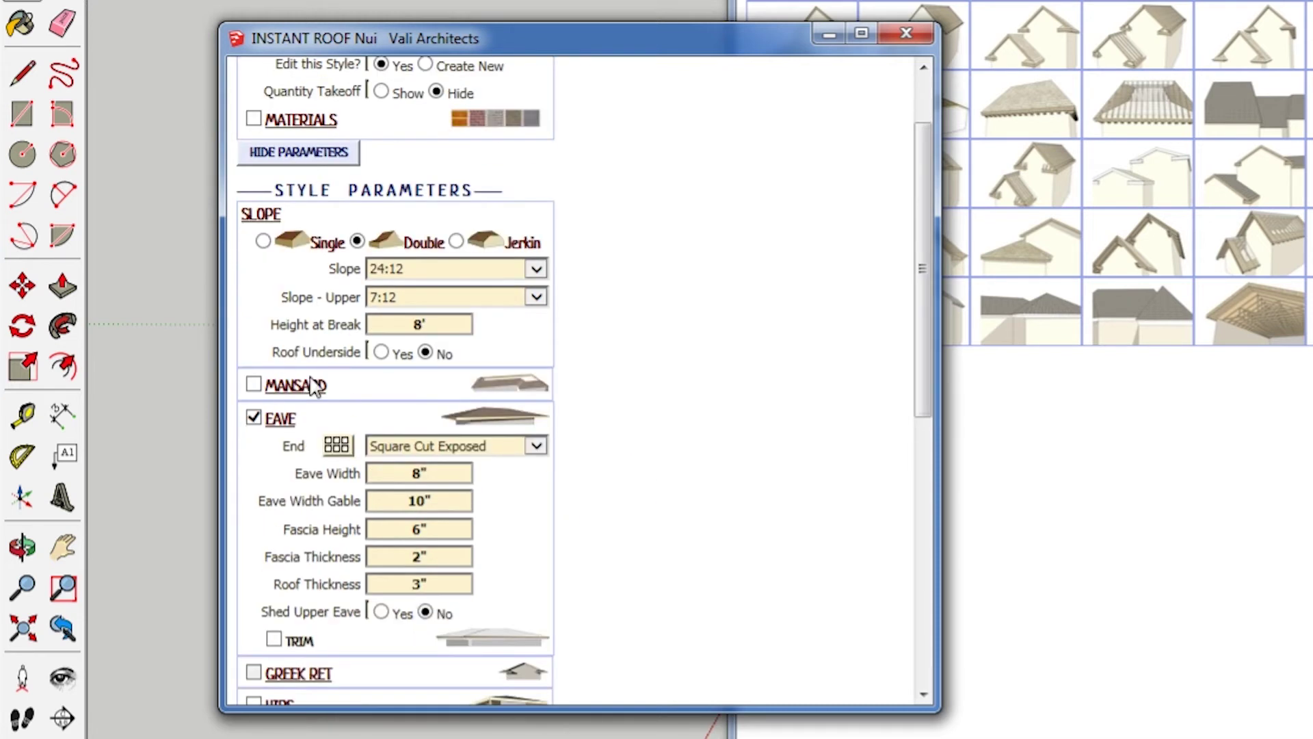
pyautogui.scroll(-4, 503, 510)
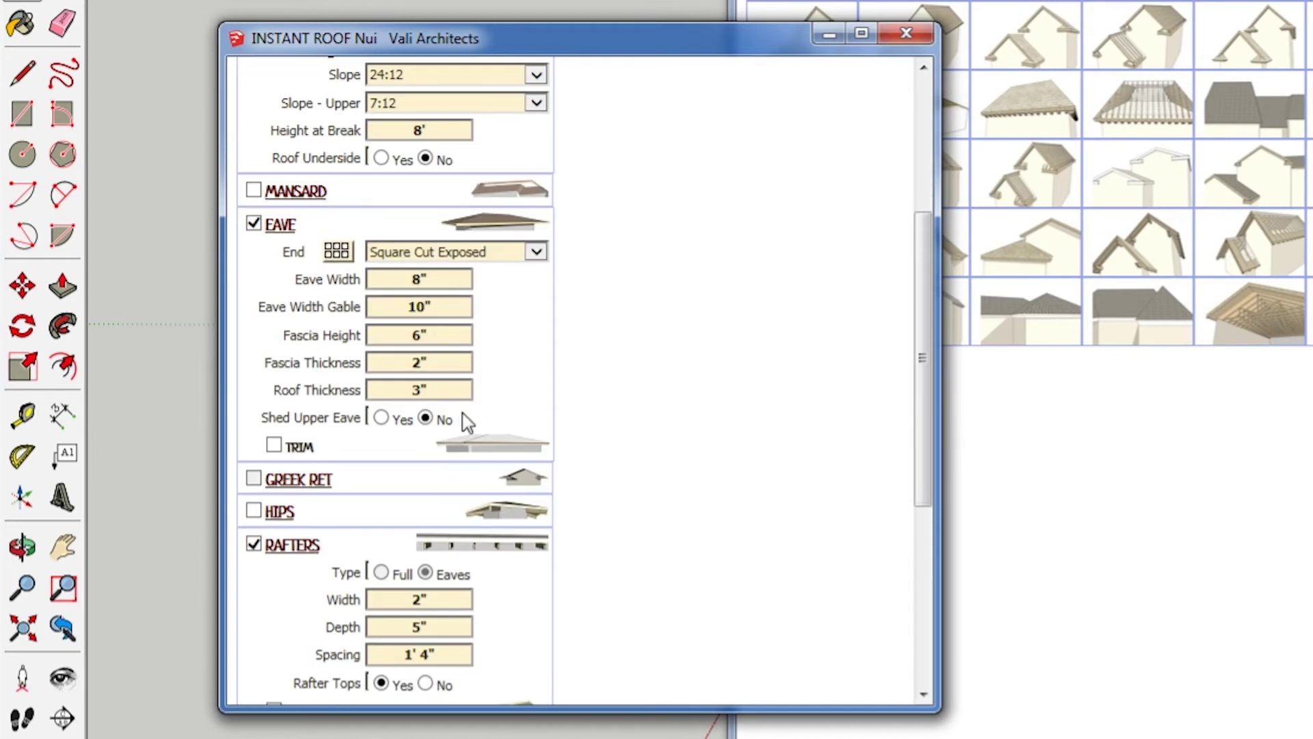
pyautogui.scroll(-4, 467, 420)
pyautogui.scroll(-4, 493, 504)
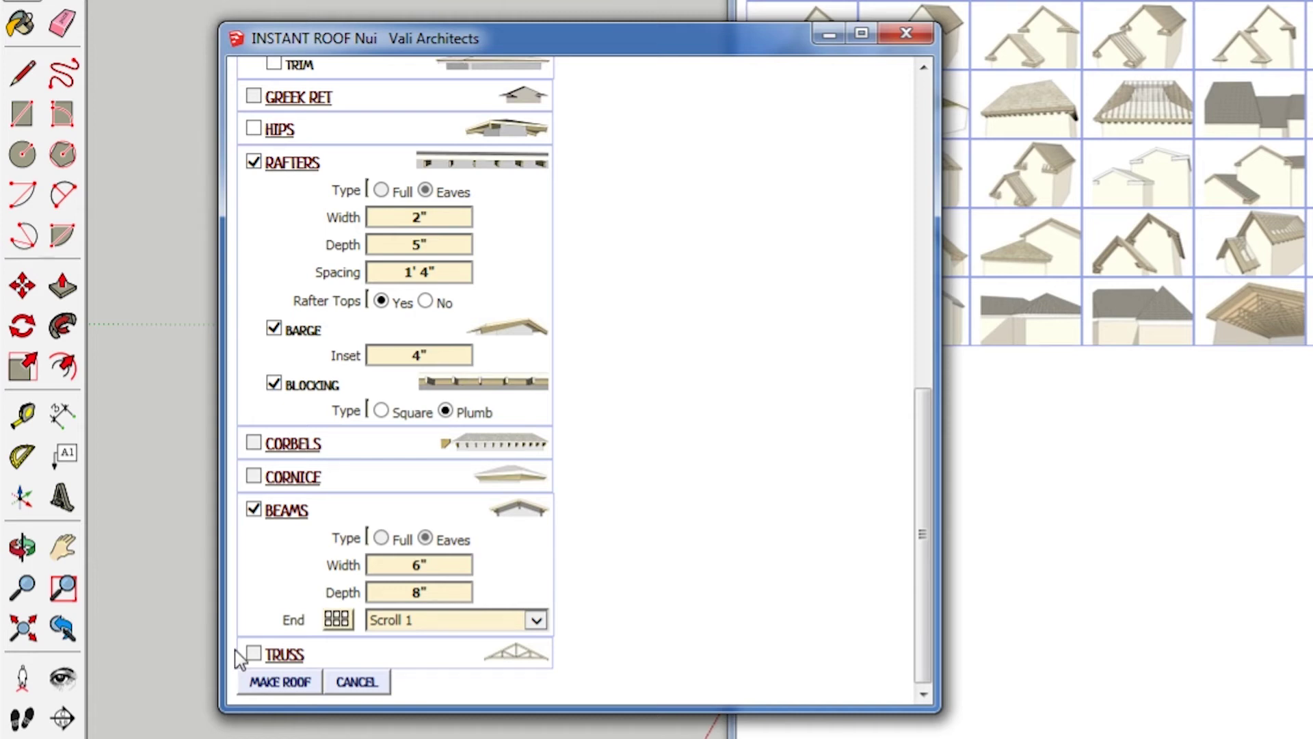
pyautogui.scroll(5, 539, 527)
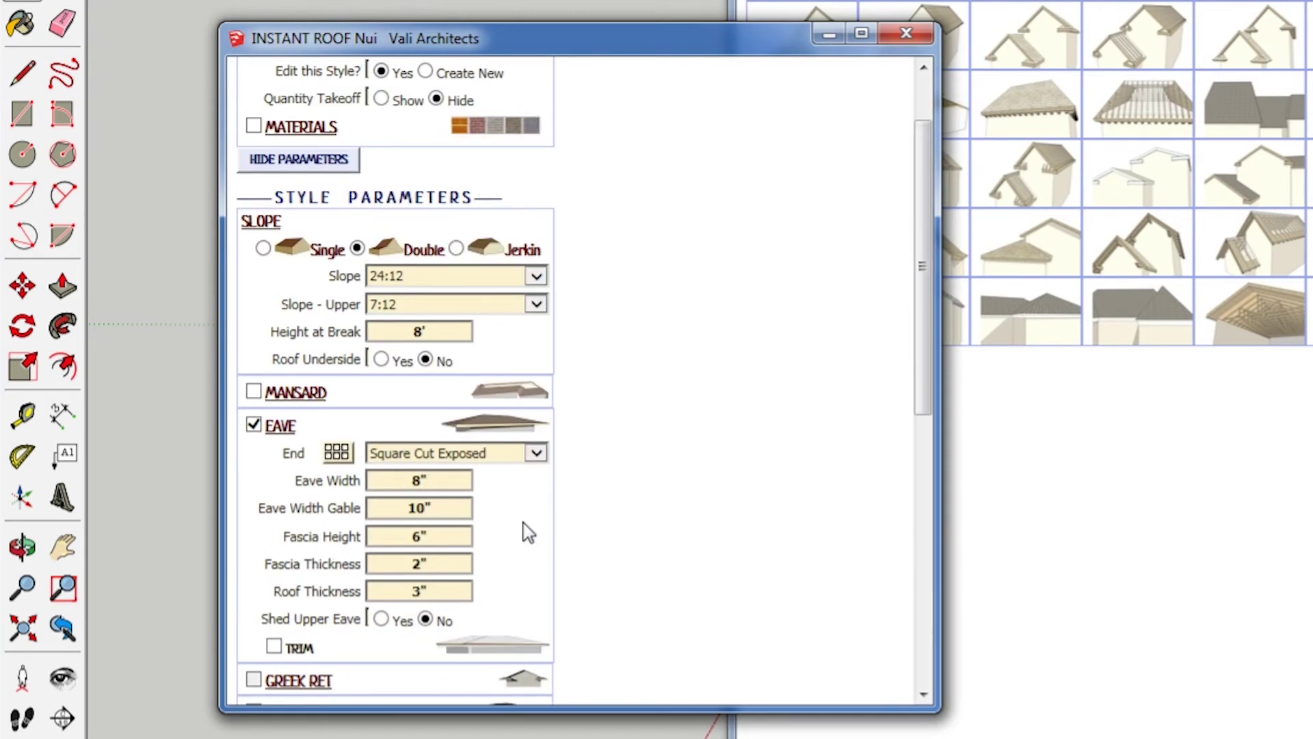
pyautogui.scroll(3, 528, 531)
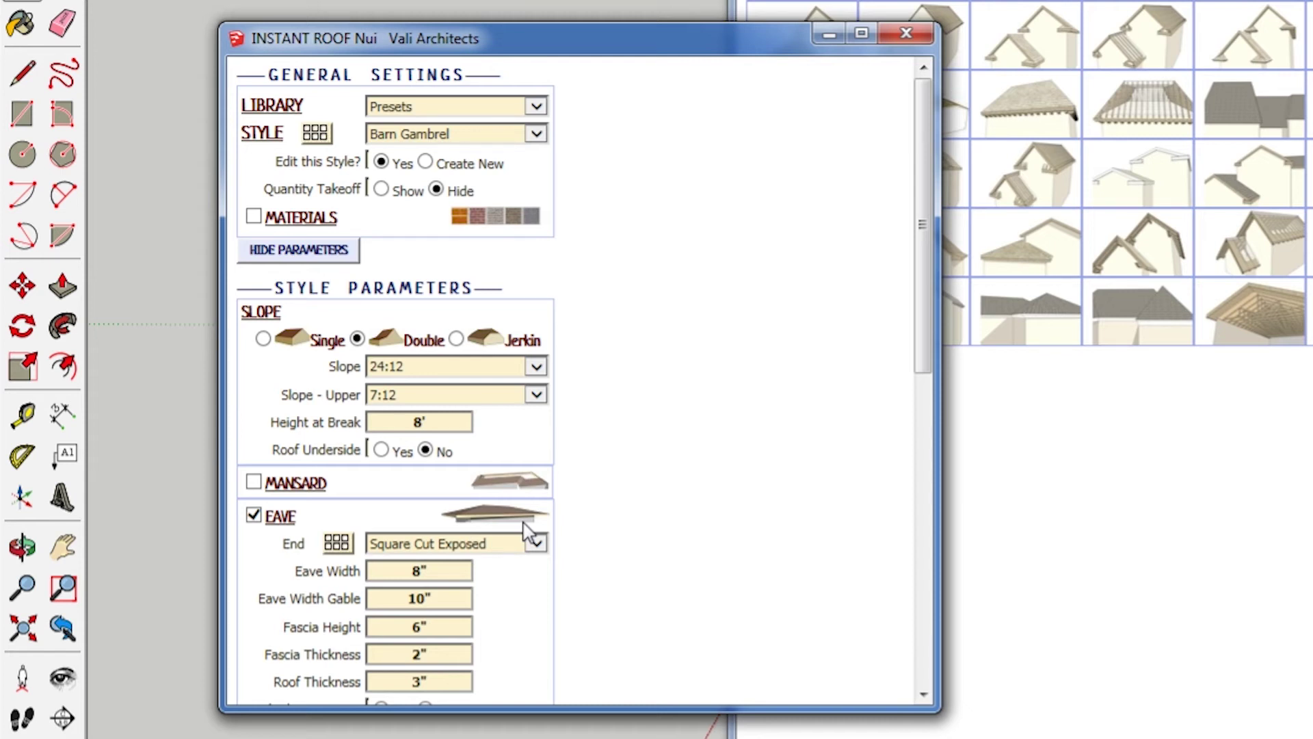
pyautogui.scroll(-5, 554, 451)
pyautogui.scroll(-5, 403, 484)
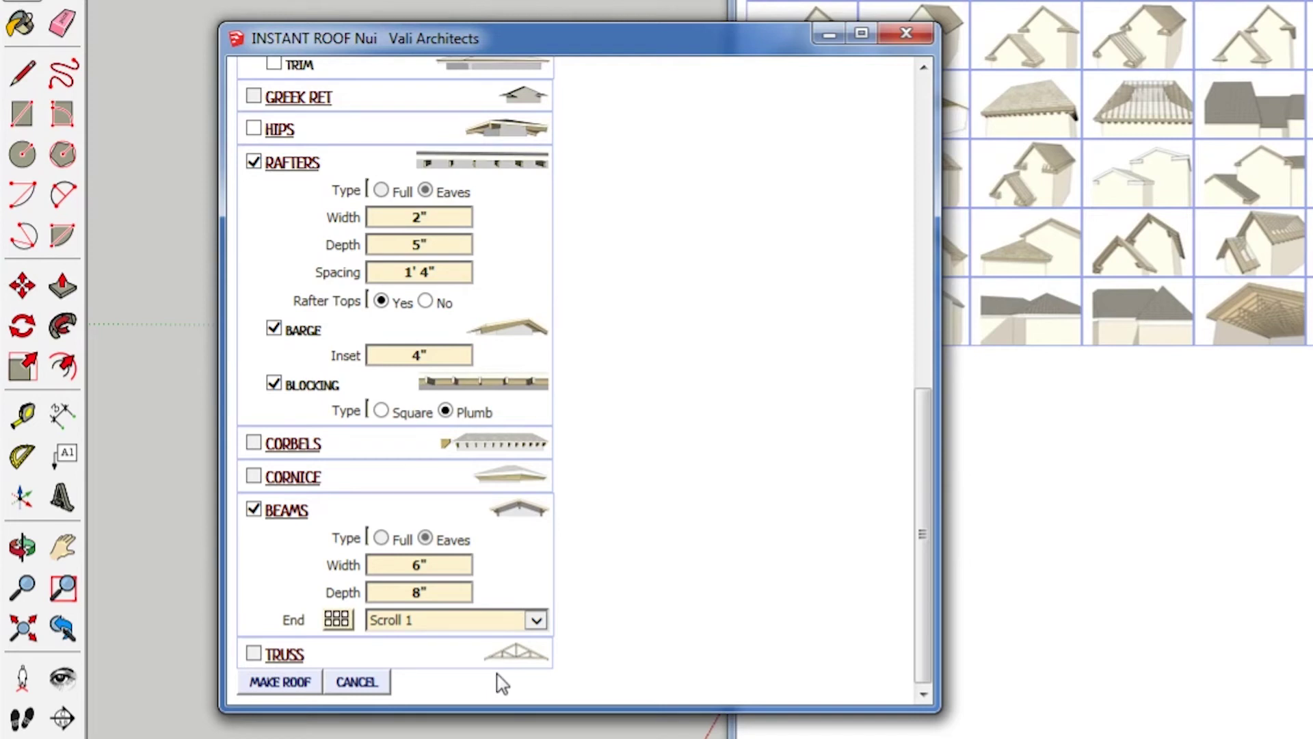
pyautogui.scroll(6, 645, 505)
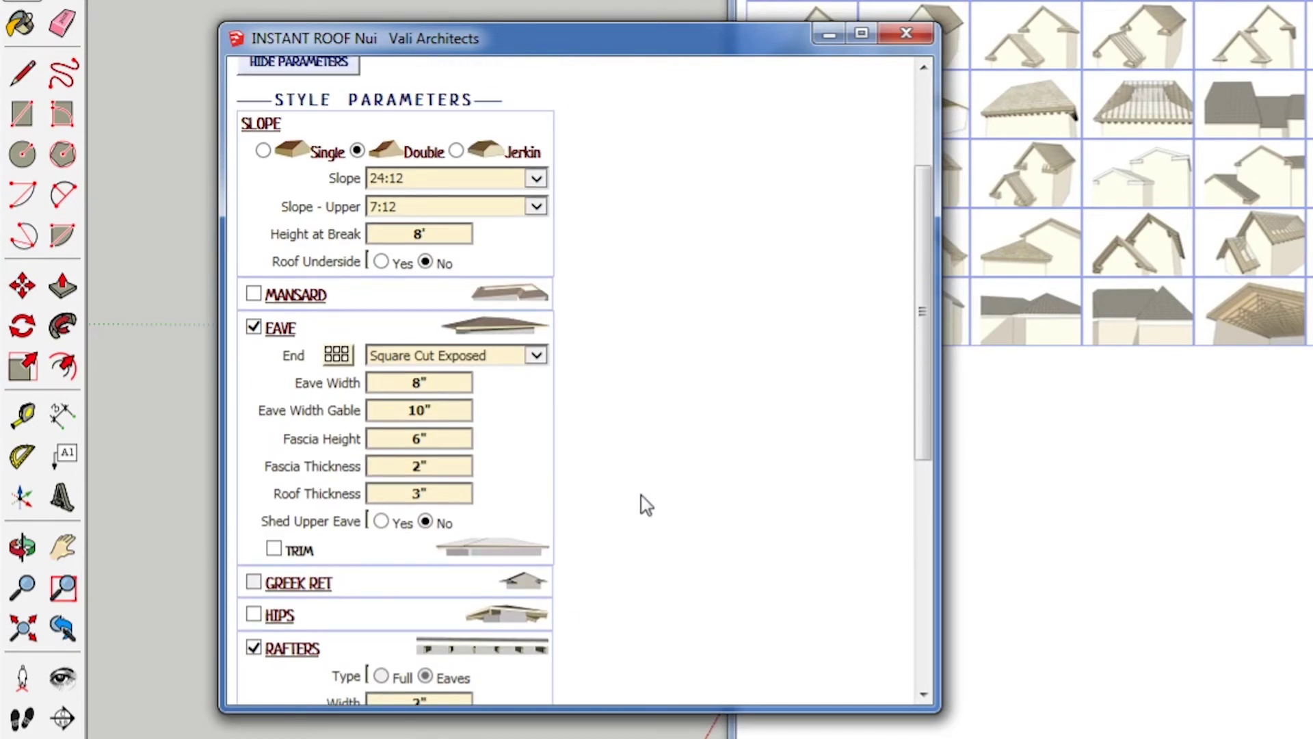
pyautogui.scroll(3, 645, 505)
# Set a double slope with trusses off, and generate the roof on the box.
pyautogui.click(264, 340)
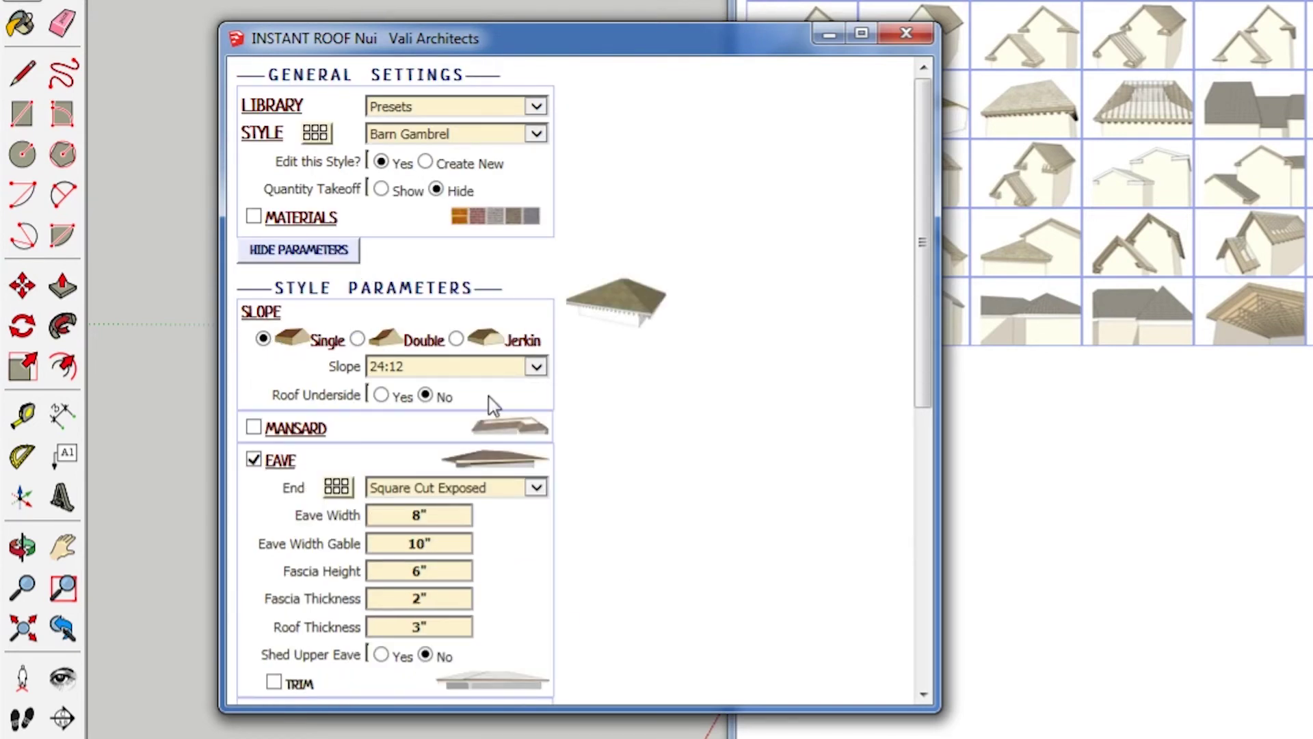
pyautogui.scroll(-10, 415, 382)
pyautogui.click(254, 653)
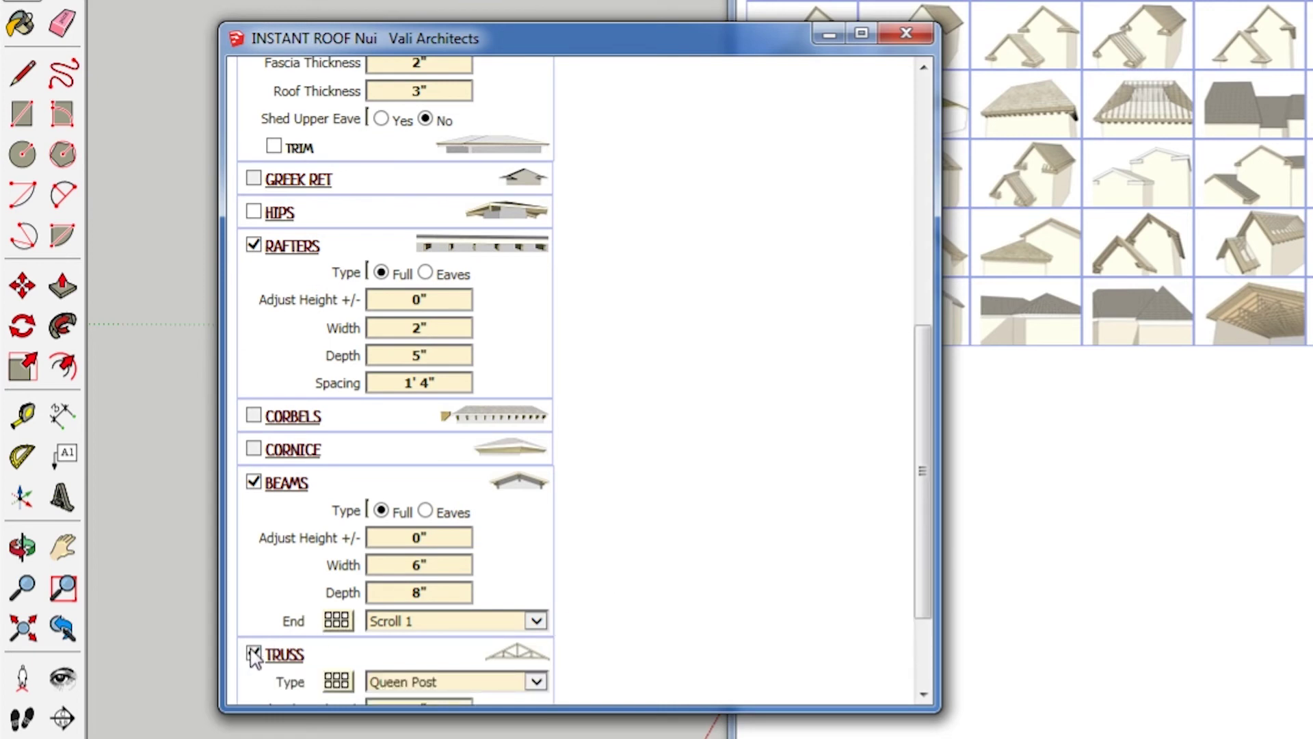
pyautogui.click(255, 657)
pyautogui.scroll(5, 569, 615)
pyautogui.scroll(4, 534, 533)
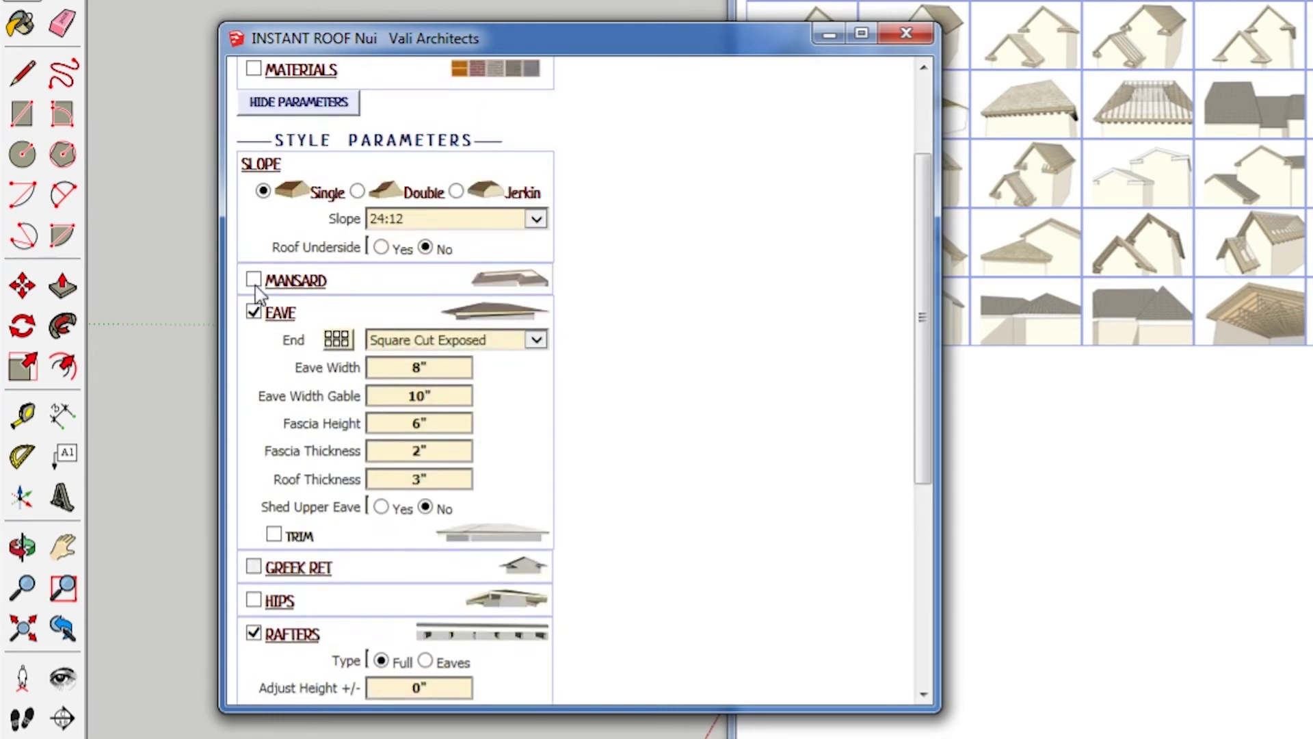
pyautogui.click(358, 192)
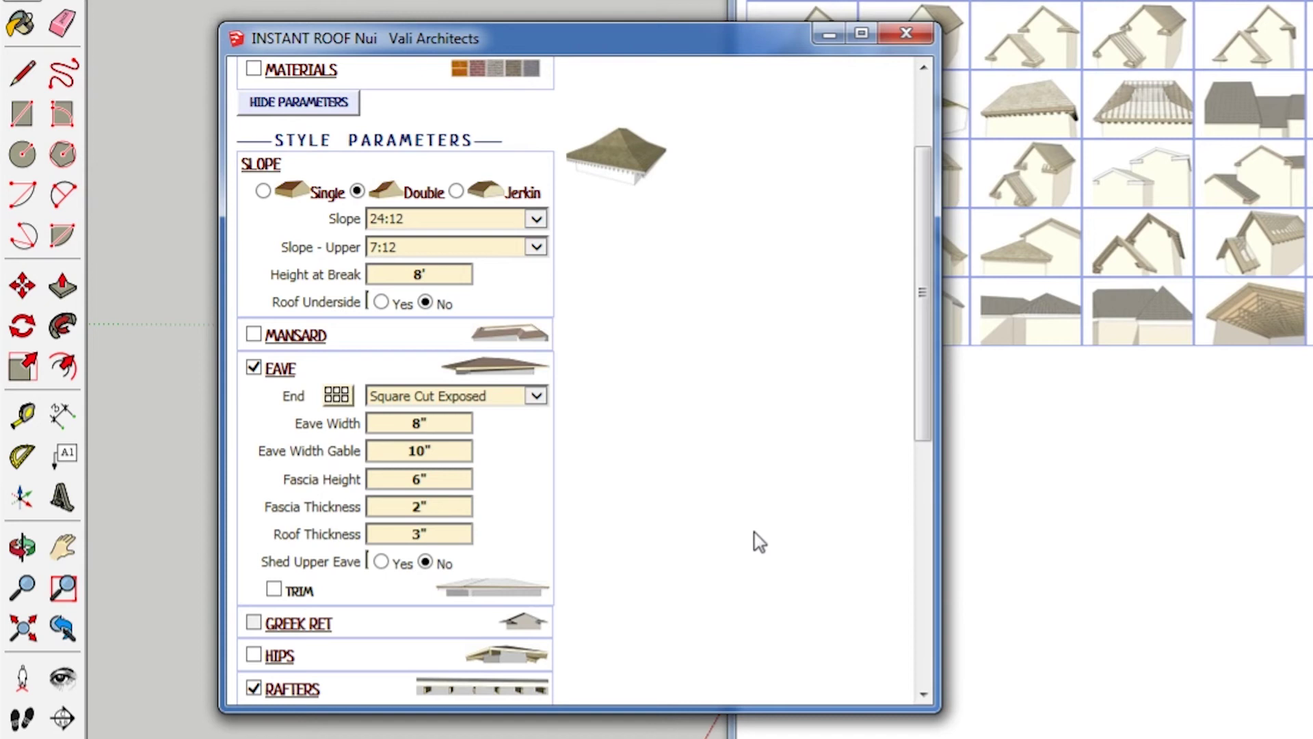
pyautogui.scroll(-6, 800, 380)
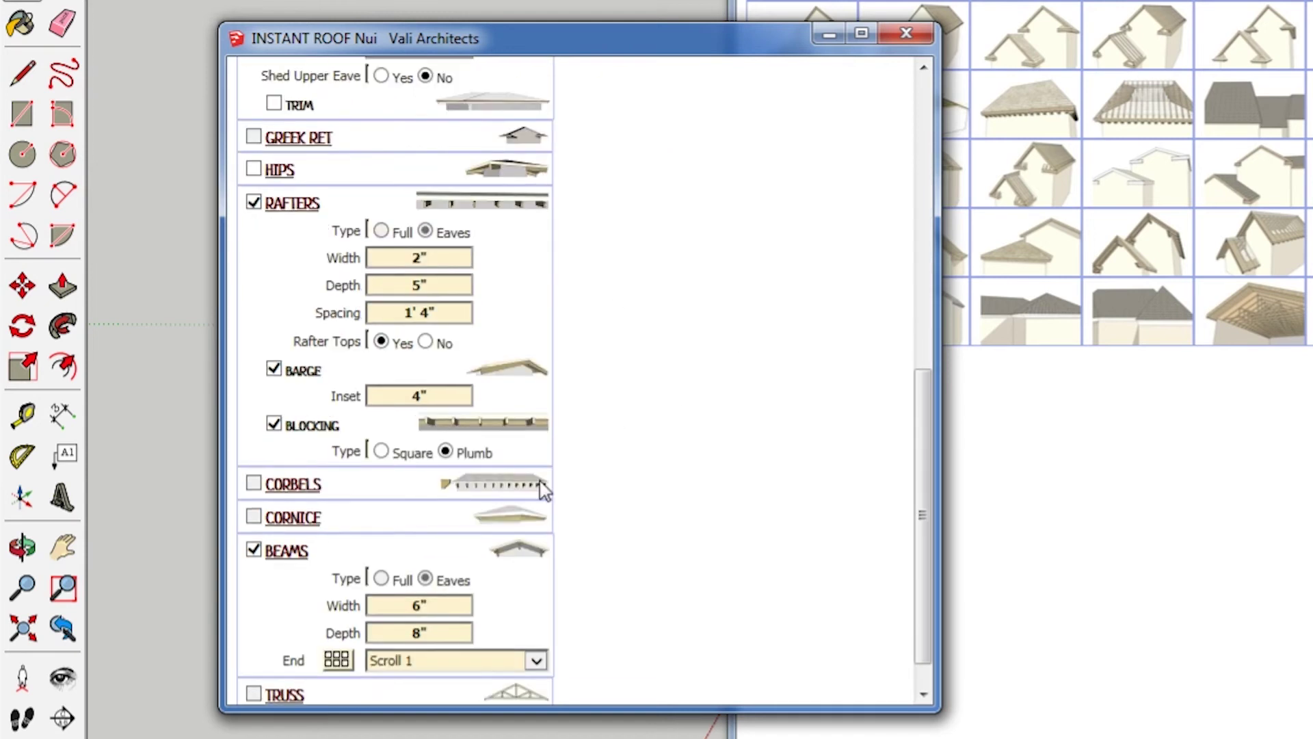
pyautogui.scroll(-1, 544, 490)
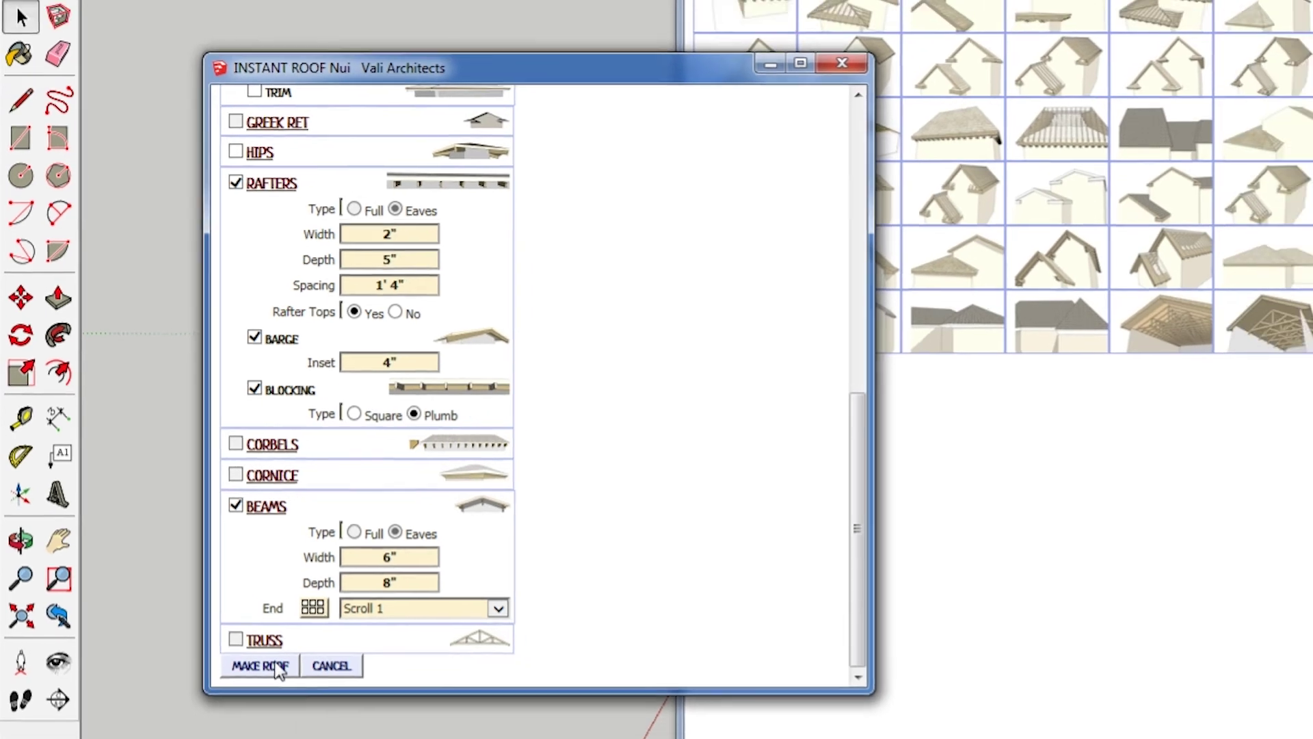
pyautogui.click(259, 666)
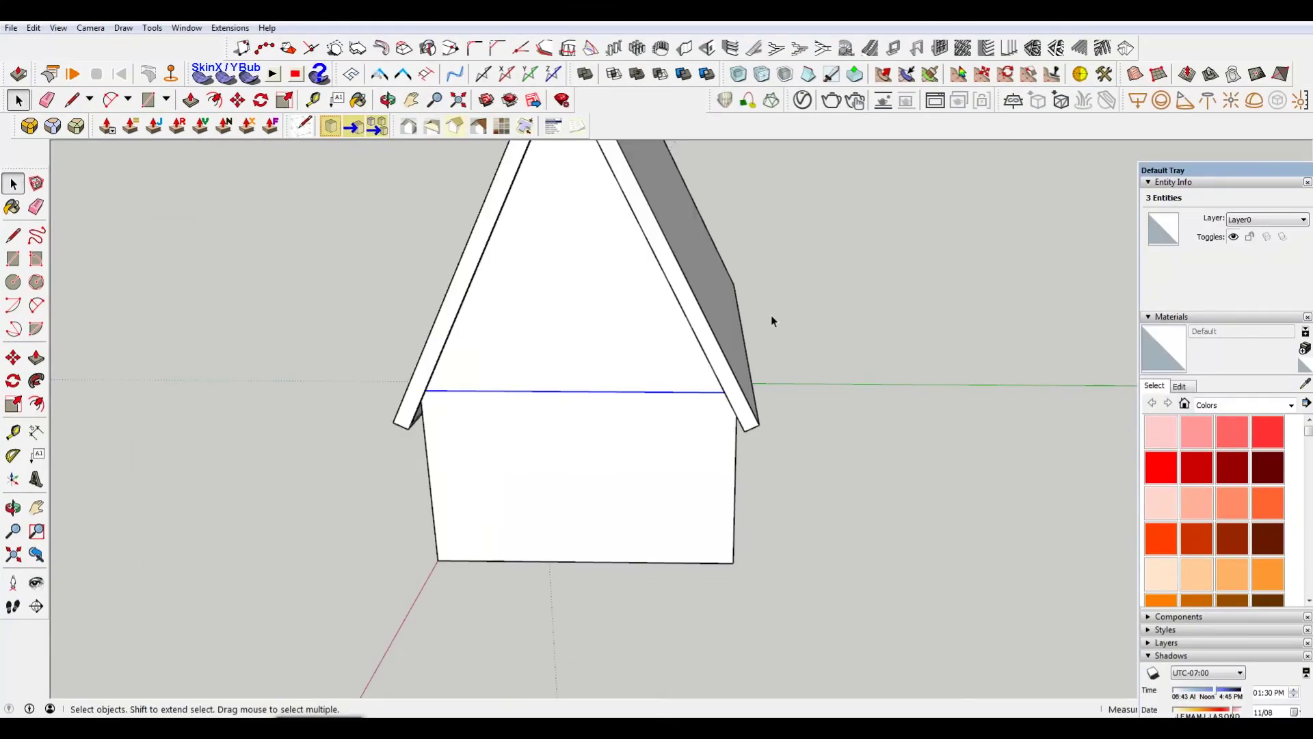
pyautogui.scroll(-3, 771, 316)
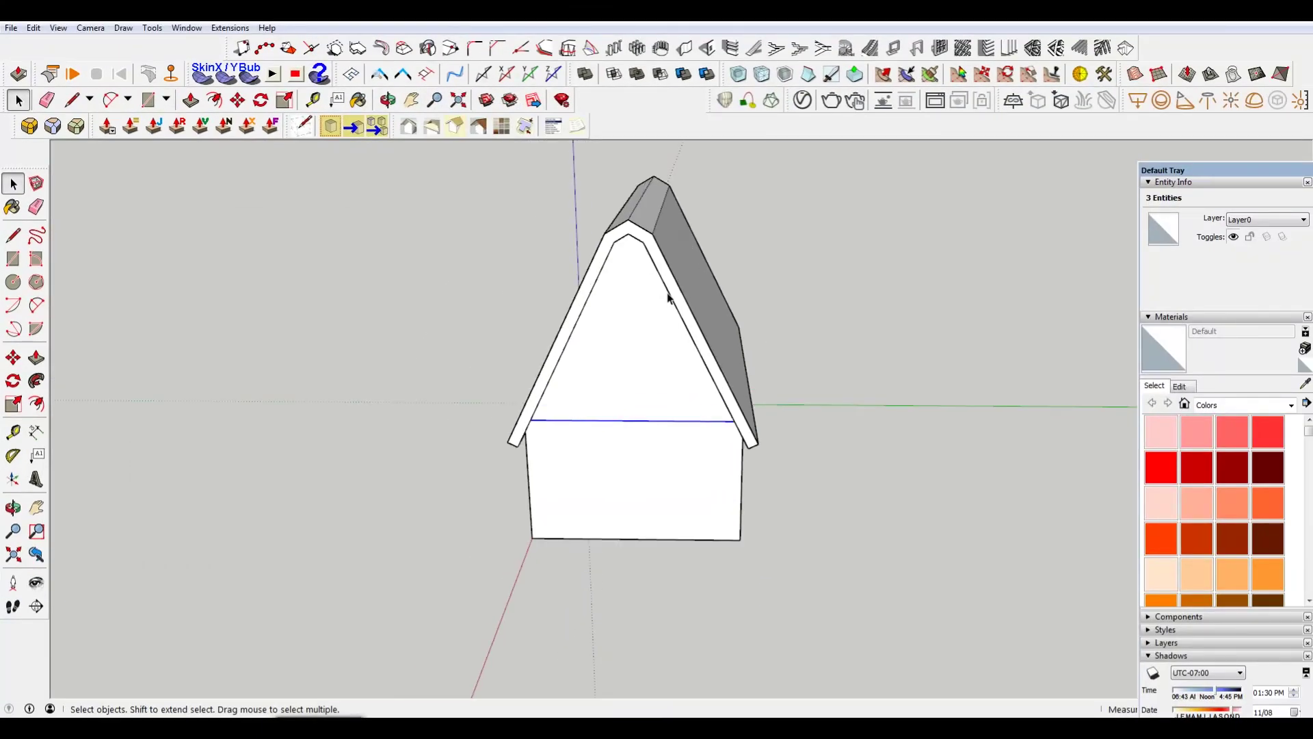
# Orbit around the new roof and measure its height from the ridge with Tape Measure.
pyautogui.moveTo(672, 279)
pyautogui.mouseDown(button='middle')
pyautogui.moveTo(720, 252)
pyautogui.moveTo(652, 282)
pyautogui.moveTo(673, 244)
pyautogui.moveTo(580, 190)
pyautogui.moveTo(636, 205)
pyautogui.mouseUp(button='middle')
pyautogui.click(313, 99)
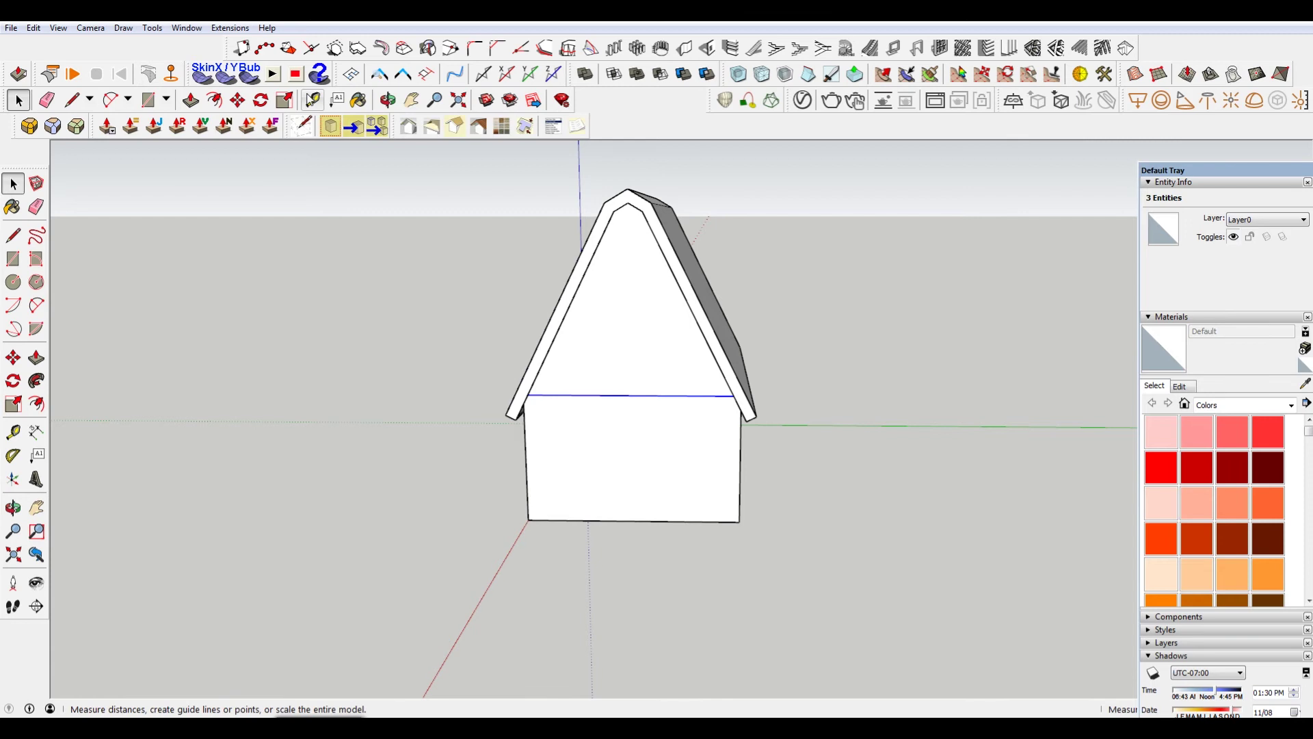
pyautogui.moveTo(698, 201); pyautogui.dragTo(615, 211, button='middle')
pyautogui.click(598, 201)
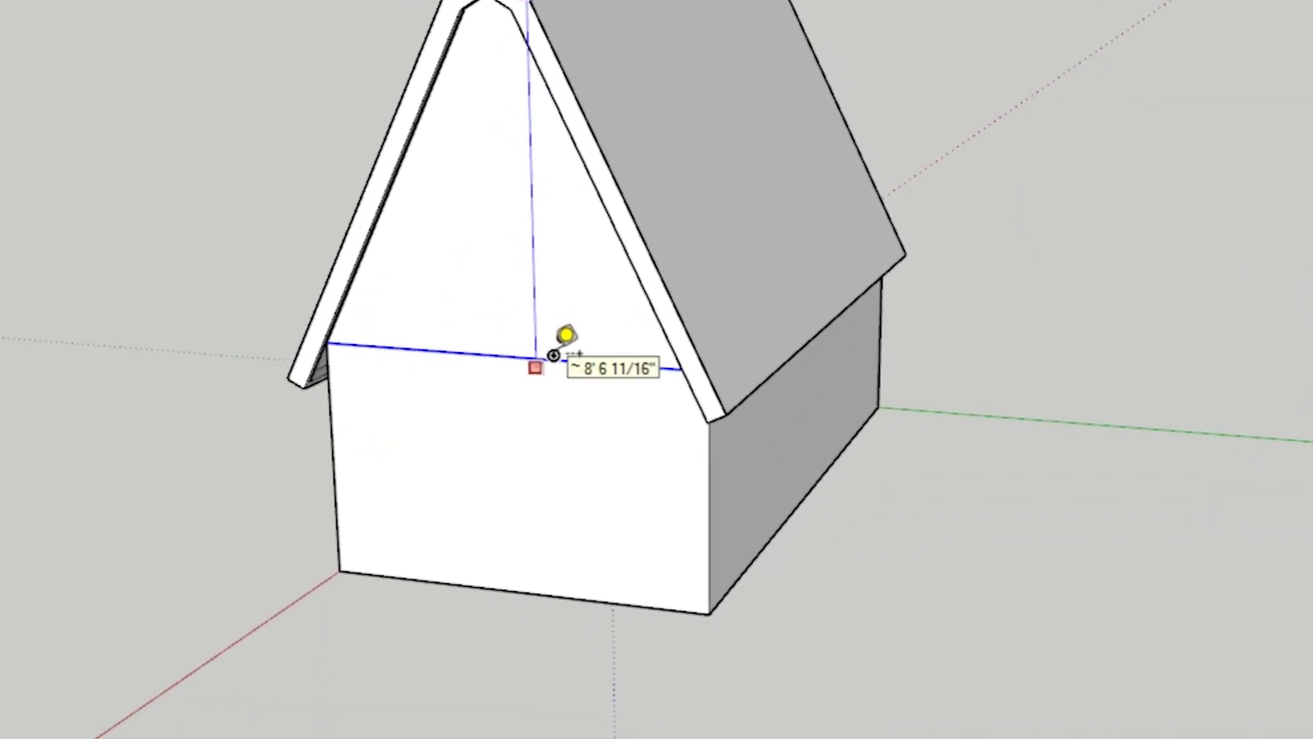
pyautogui.moveTo(553, 355)
pyautogui.mouseDown(button='middle')
pyautogui.moveTo(801, 333)
pyautogui.moveTo(946, 363)
pyautogui.mouseUp(button='middle')
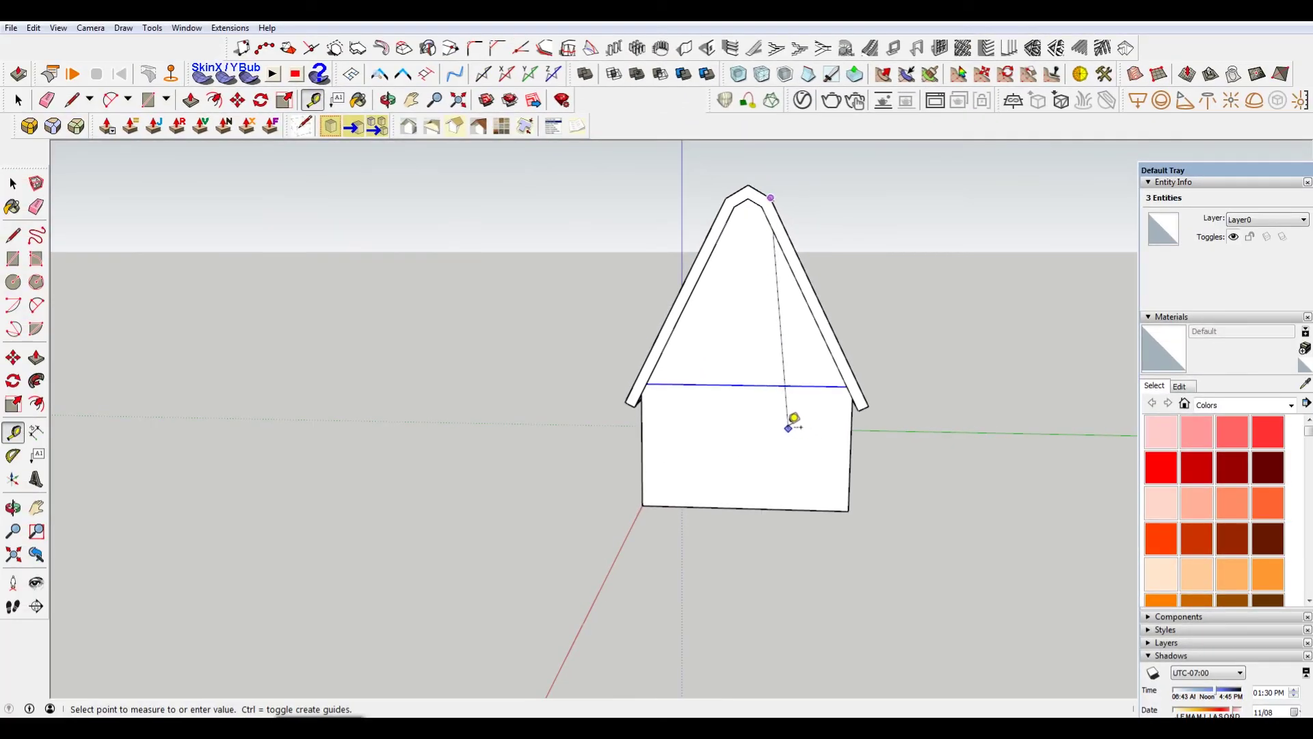
pyautogui.moveTo(808, 385); pyautogui.dragTo(965, 358, button='middle')
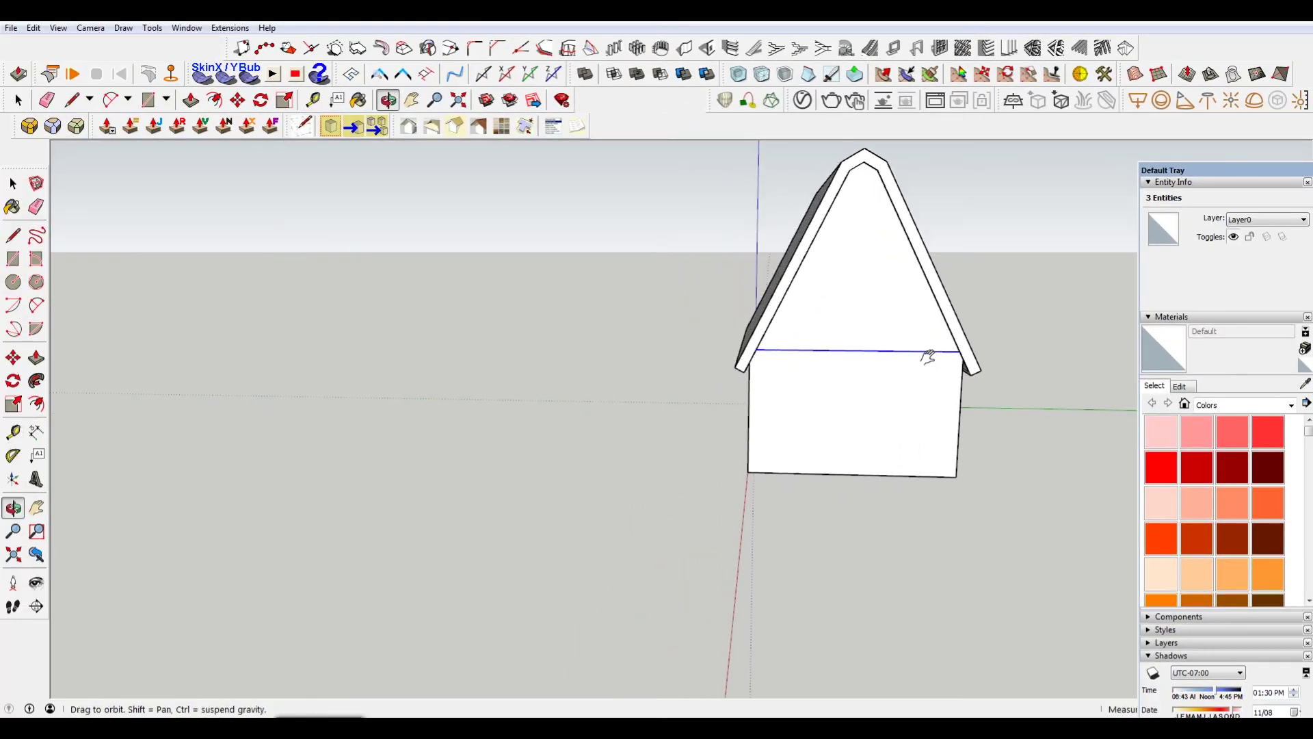
# Return to the Select tool and undo the generated roof.
pyautogui.press('space')
pyautogui.moveTo(949, 223); pyautogui.dragTo(901, 265, button='middle')
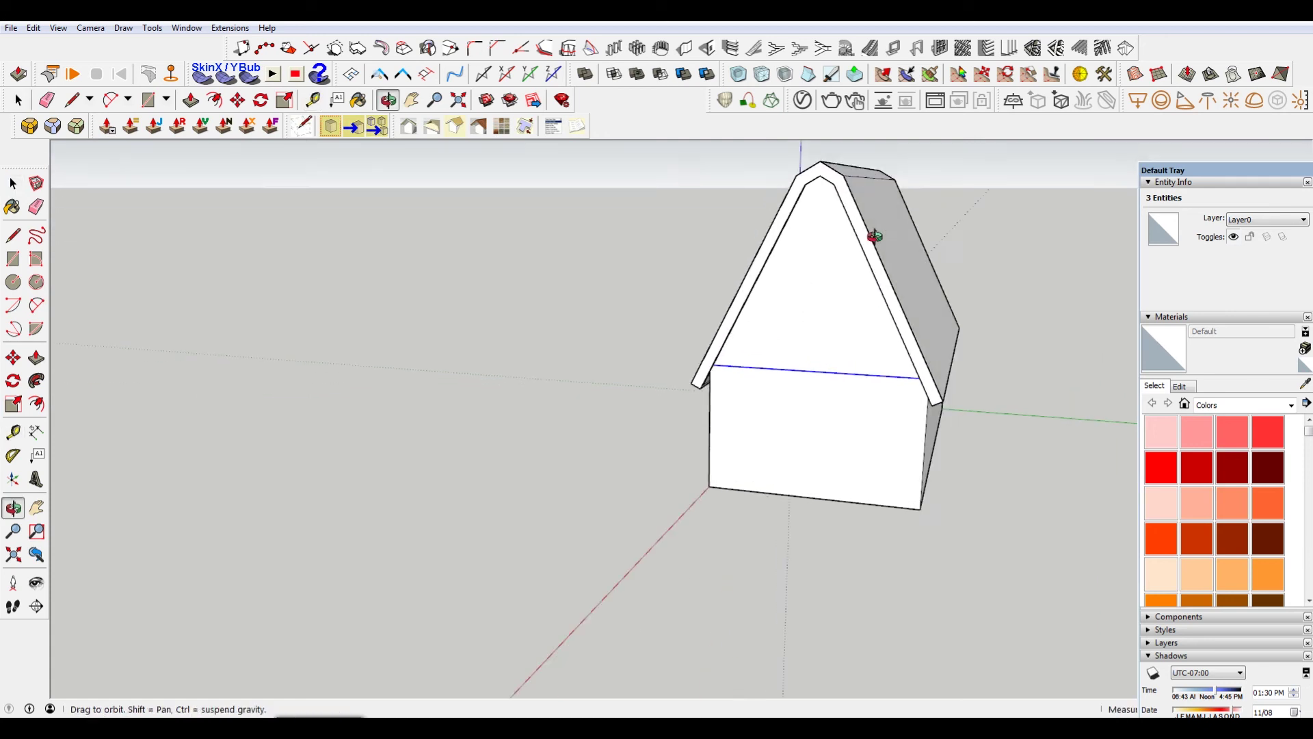
pyautogui.hotkey('ctrl', 'z')
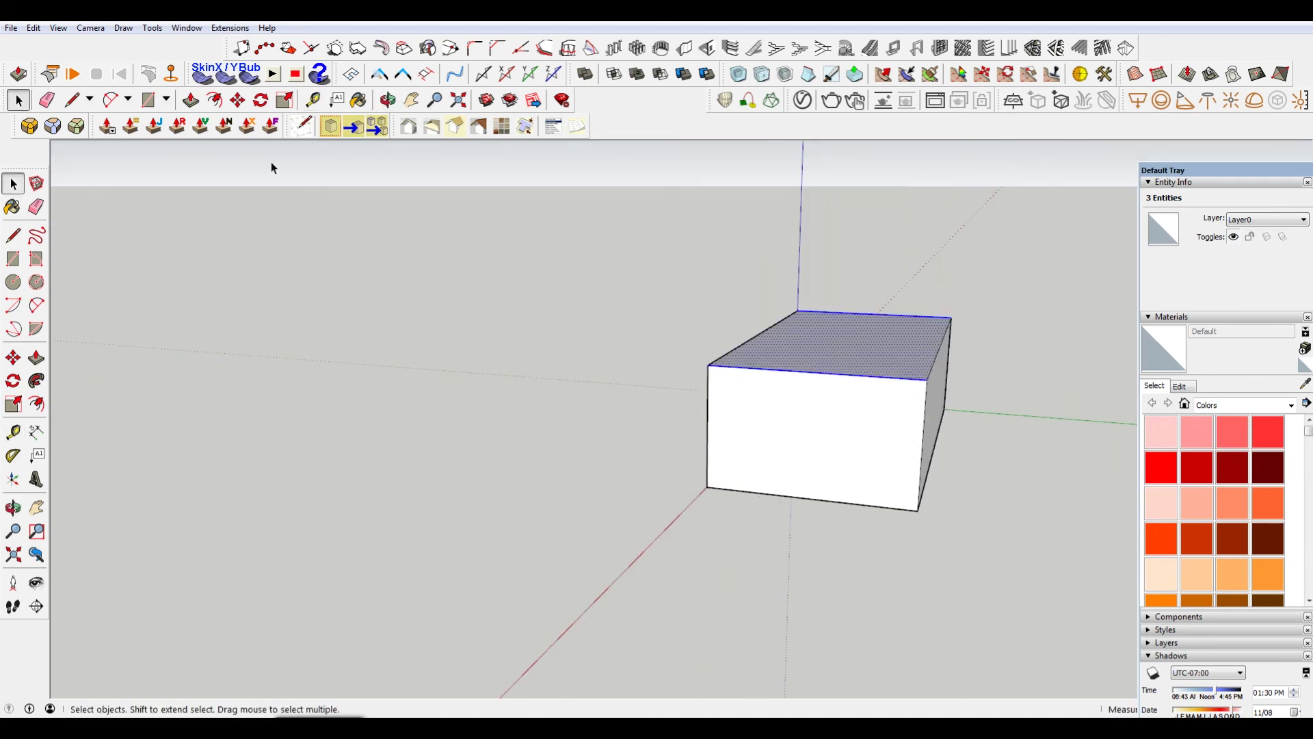
# Rebuild the Barn Gambrel roof with Height at Break set to 3'.
pyautogui.click(334, 126)
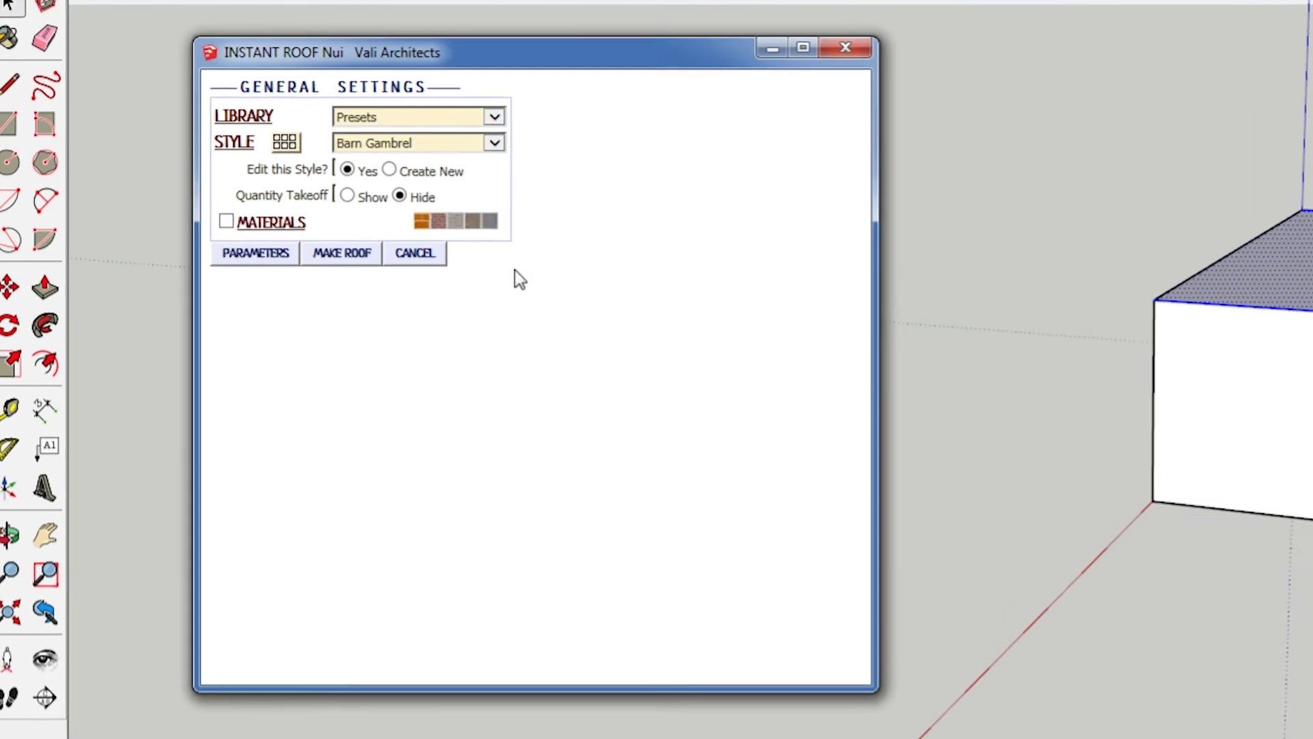
pyautogui.click(268, 241)
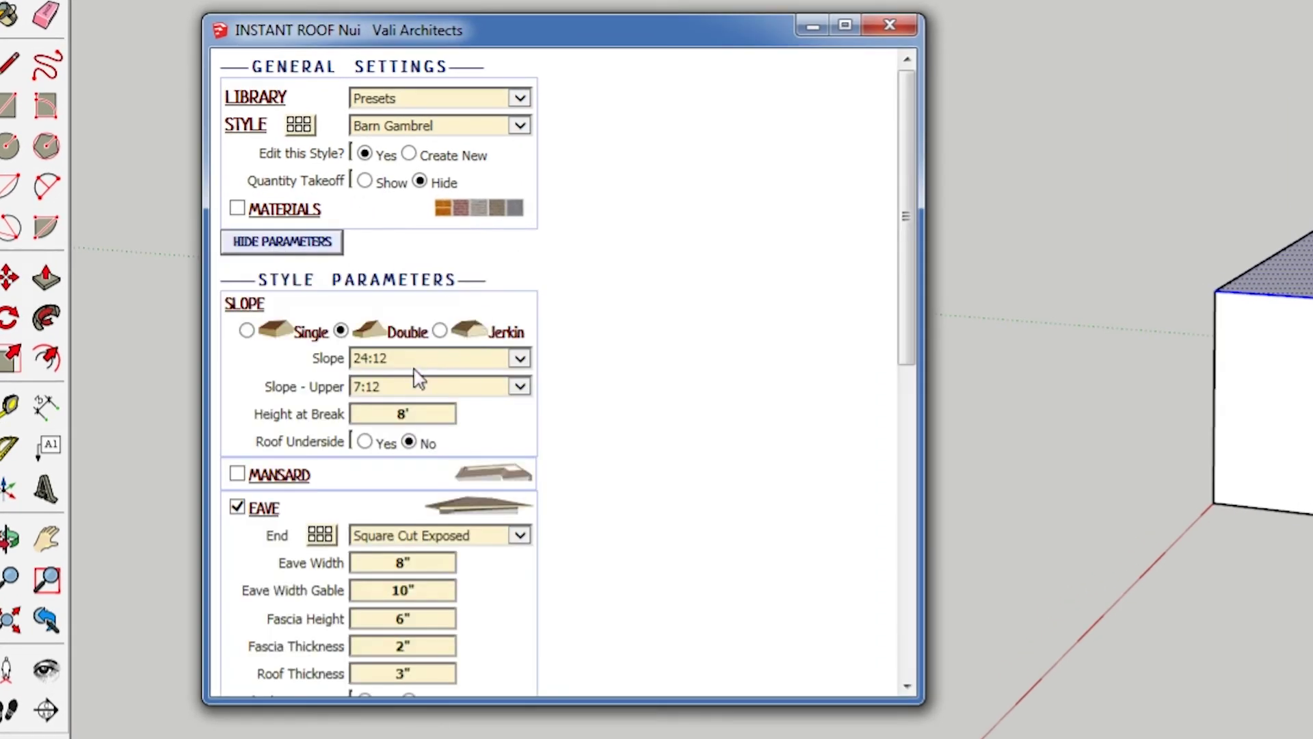
pyautogui.doubleClick(439, 413)
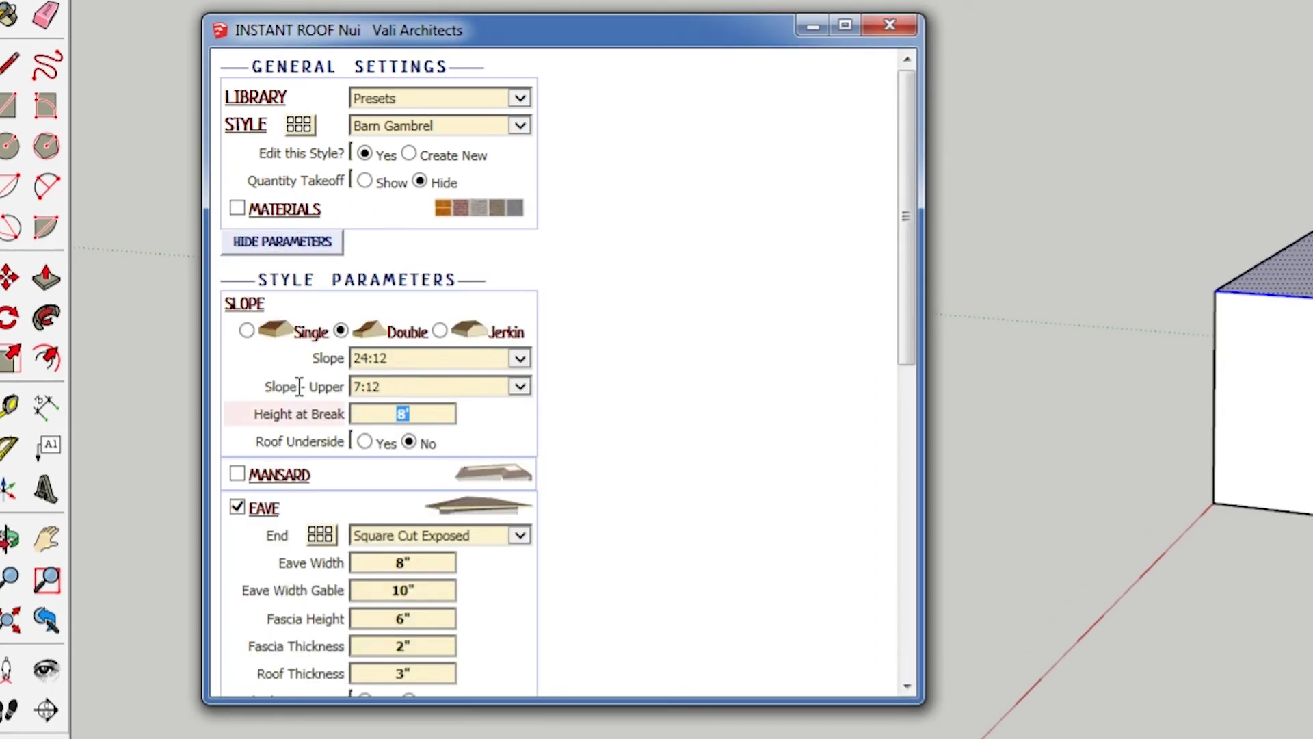
pyautogui.write('3')
pyautogui.scroll(-10, 707, 411)
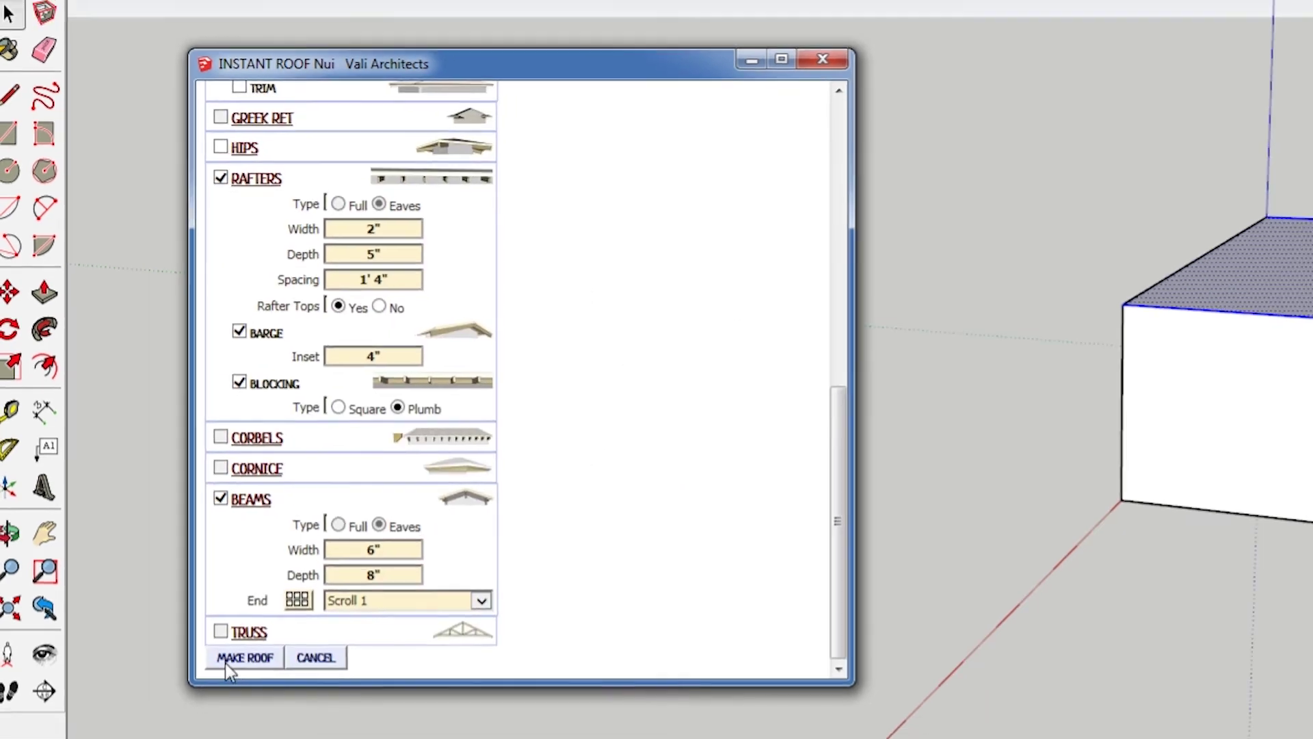
pyautogui.click(264, 673)
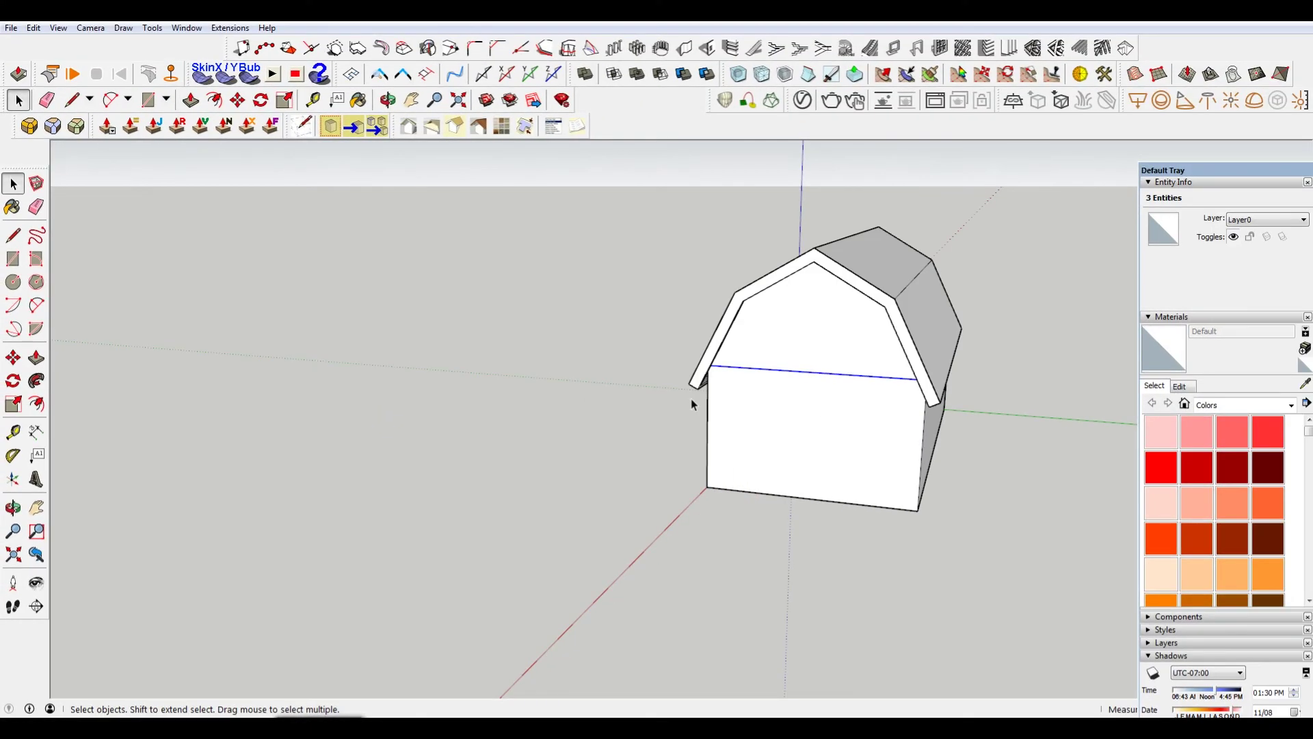
pyautogui.moveTo(718, 377); pyautogui.dragTo(833, 360, button='middle')
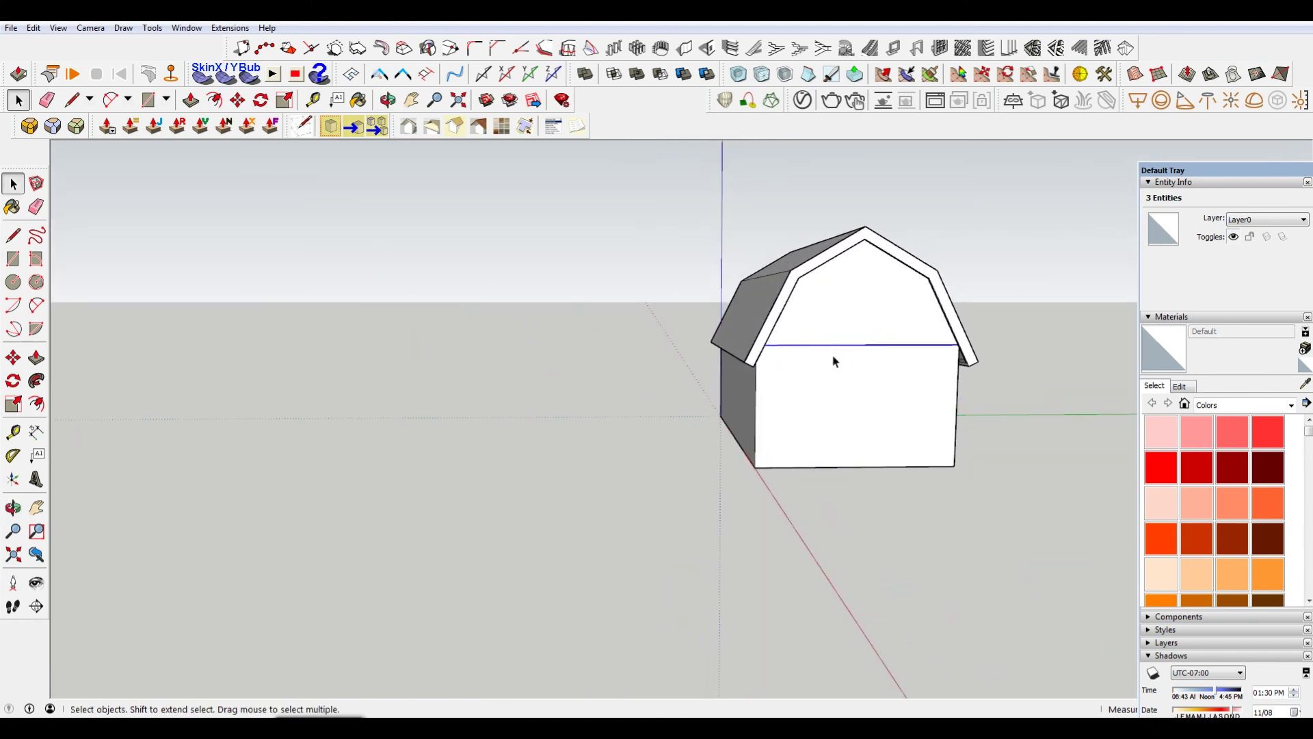
pyautogui.moveTo(924, 364); pyautogui.dragTo(713, 396, button='middle')
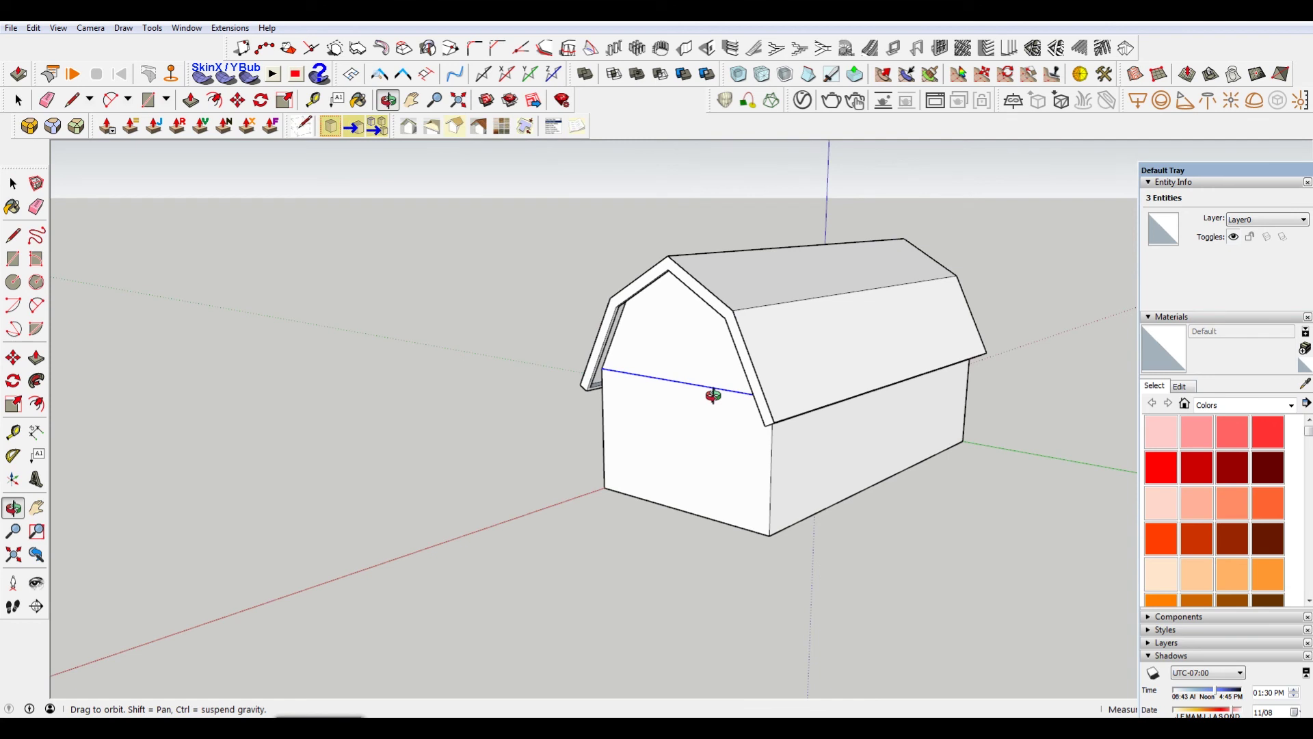
pyautogui.moveTo(806, 400)
pyautogui.mouseDown(button='middle')
pyautogui.moveTo(676, 309)
pyautogui.moveTo(216, 350)
pyautogui.moveTo(822, 365)
pyautogui.moveTo(483, 400)
pyautogui.moveTo(451, 369)
pyautogui.mouseUp(button='middle')
pyautogui.moveTo(349, 431)
pyautogui.mouseDown(button='middle')
pyautogui.moveTo(800, 459)
pyautogui.moveTo(899, 347)
pyautogui.mouseUp(button='middle')
pyautogui.click(733, 537)
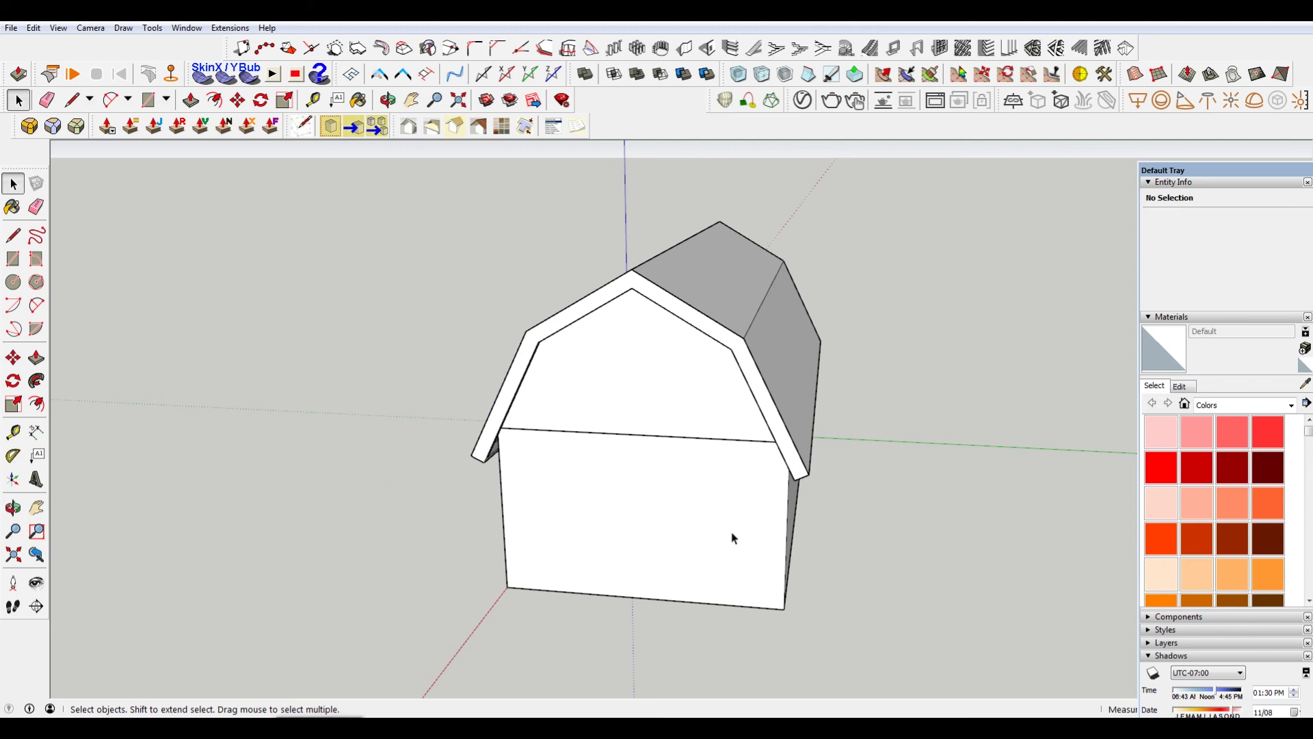